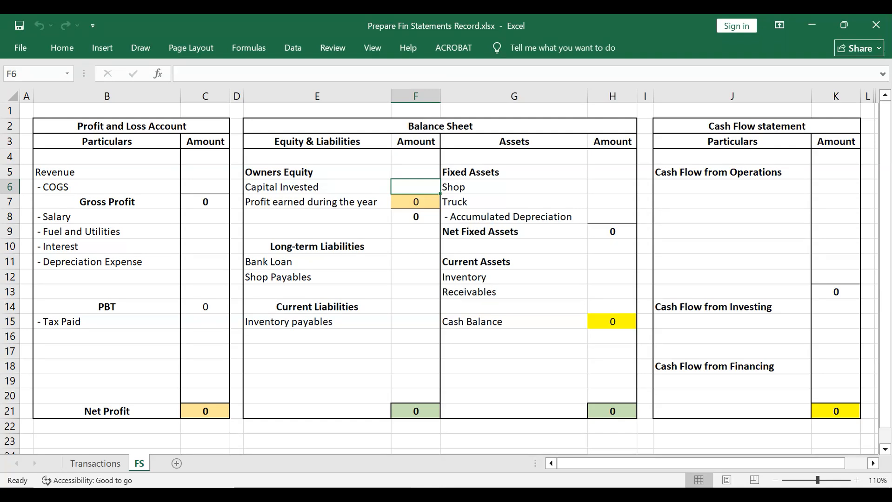
# Enter =30000 as the Capital Invested amount under Owners Equity in the balance sheet.
pyautogui.write('=')
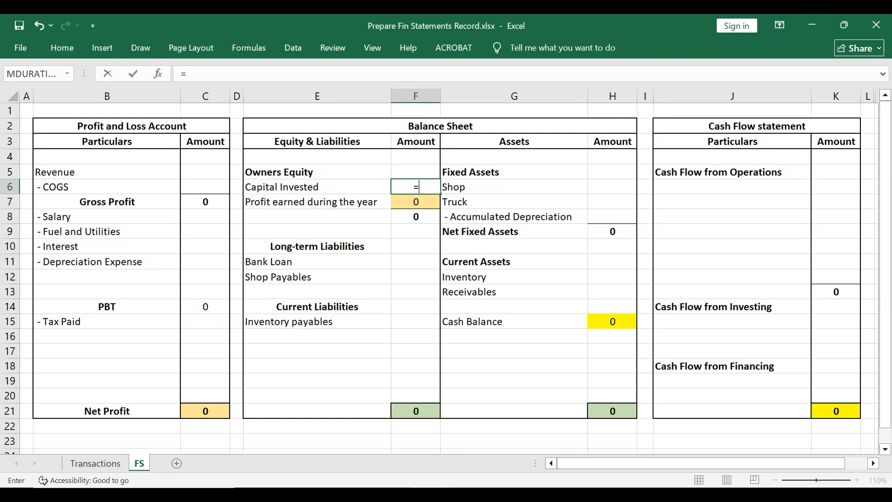
pyautogui.write('30000')
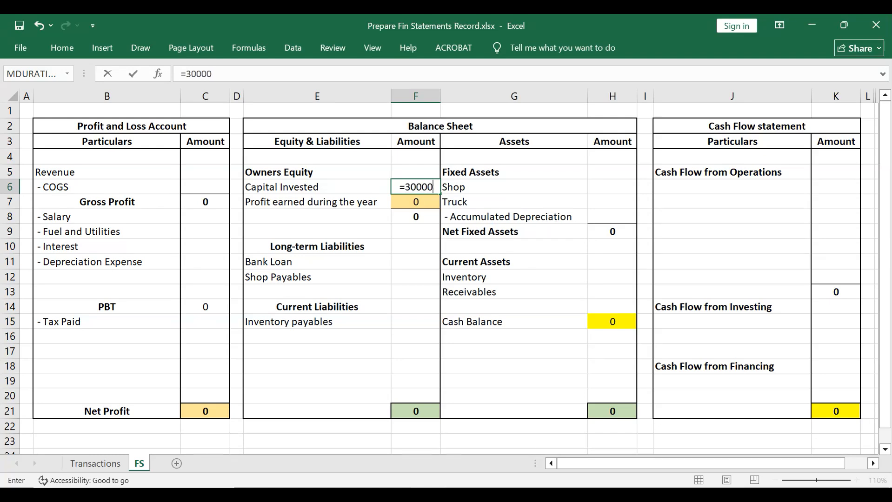
pyautogui.press('Return')
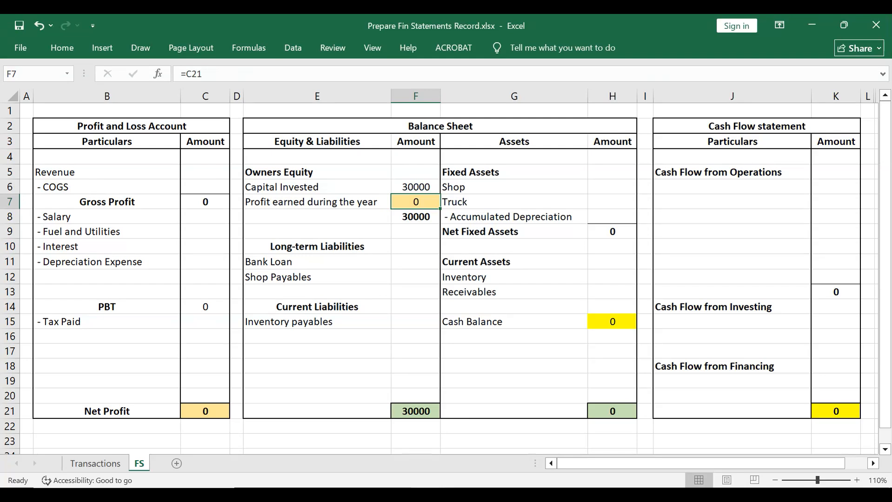
# Add a "Capital Invested" line with the amount 30000 directly below the Cash Flow from Financing heading.
pyautogui.click(732, 381)
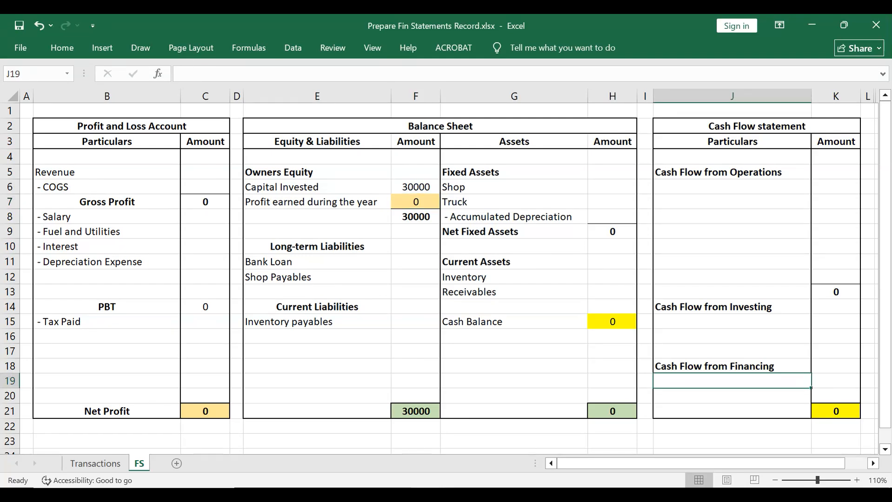
pyautogui.write('Capit')
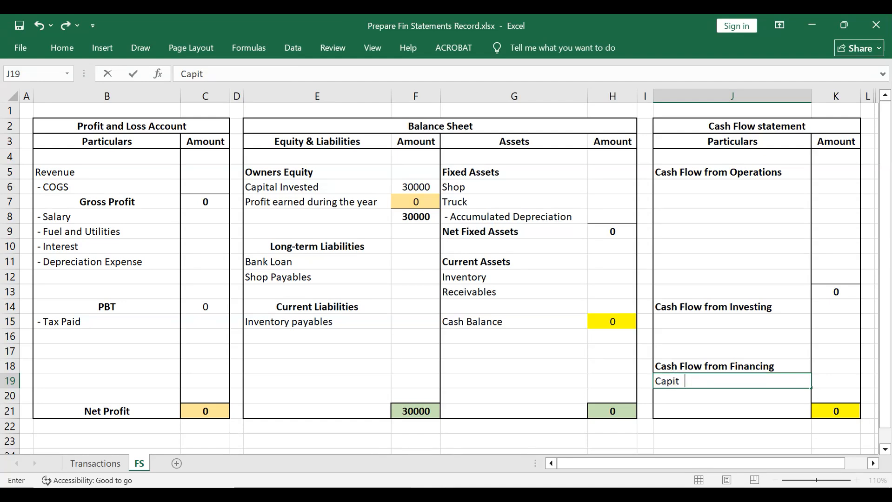
pyautogui.write('al Invested')
pyautogui.press('Tab')
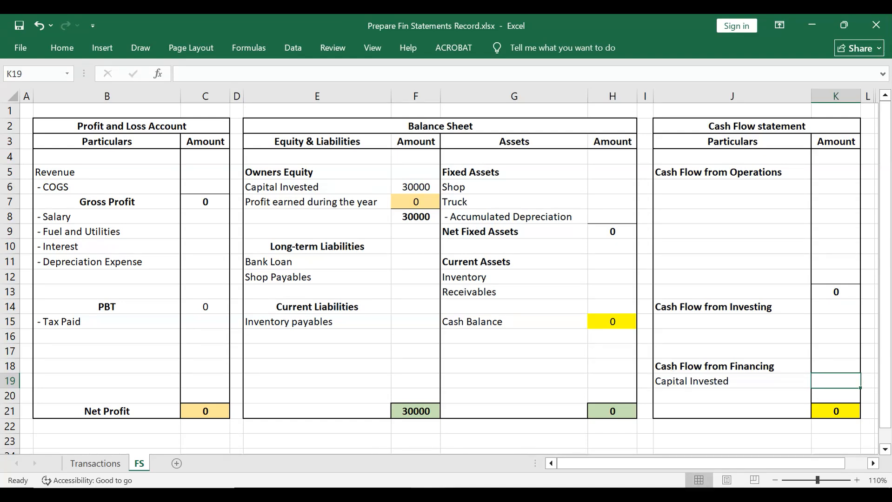
pyautogui.write('30000')
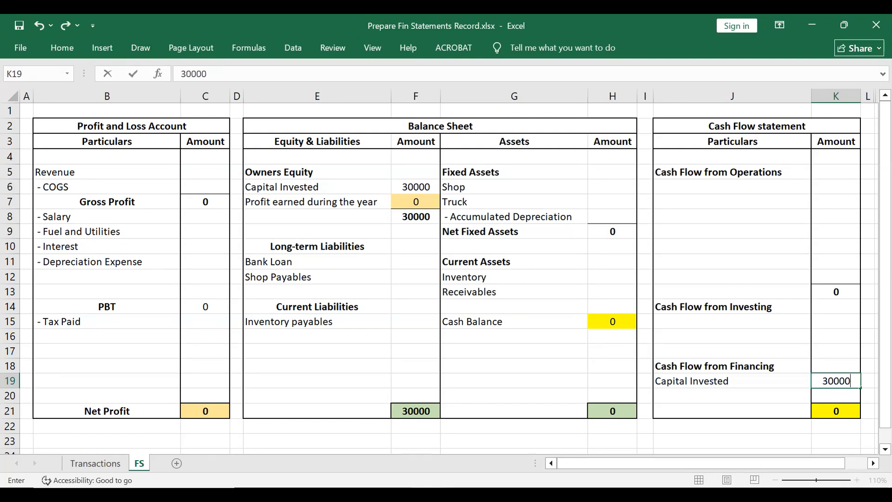
pyautogui.press('Return')
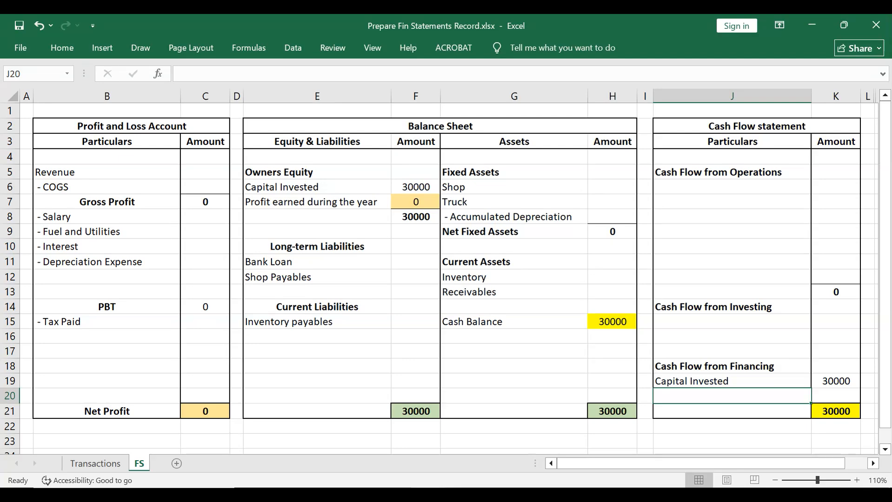
# Consult the transactions list and enter =20000 as the Bank Loan amount under Long-term Liabilities in the balance sheet.
pyautogui.click(95, 463)
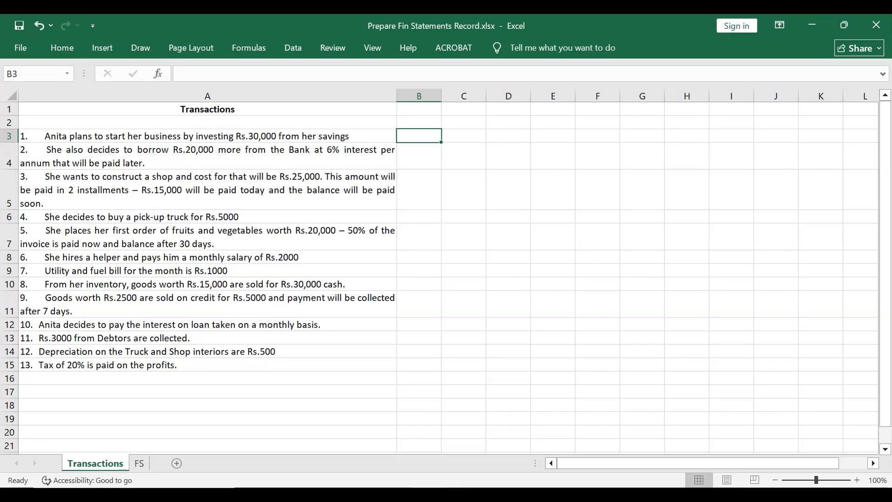
pyautogui.click(139, 464)
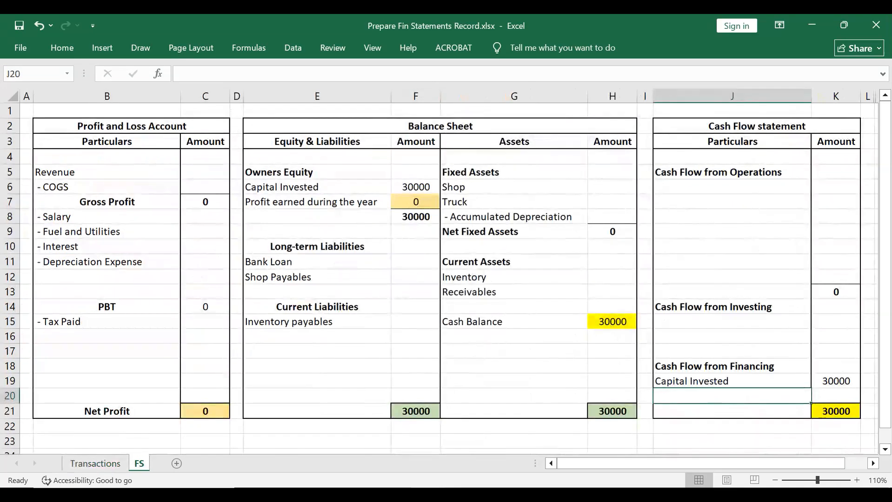
pyautogui.click(415, 262)
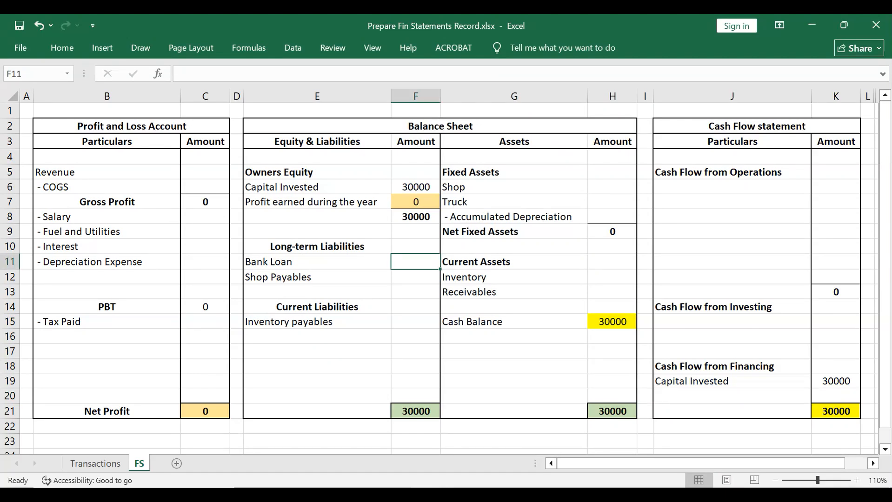
pyautogui.write('=20000')
pyautogui.press('Return')
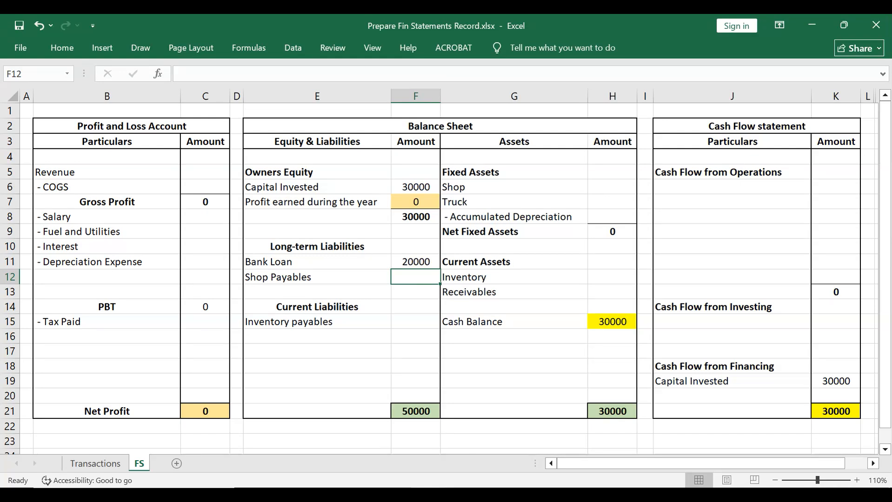
# Add a "Loan taken" line with the amount 20000 to the Cash Flow from Financing section, below Capital Invested.
pyautogui.click(732, 396)
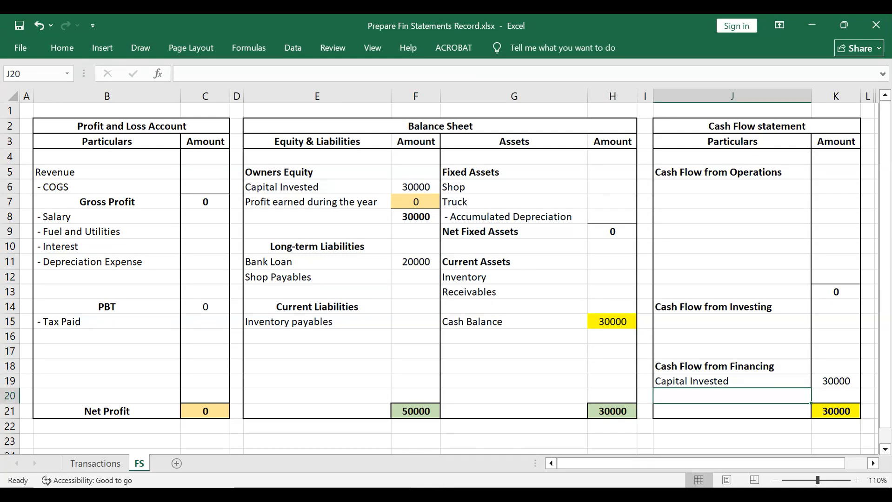
pyautogui.write('Loan')
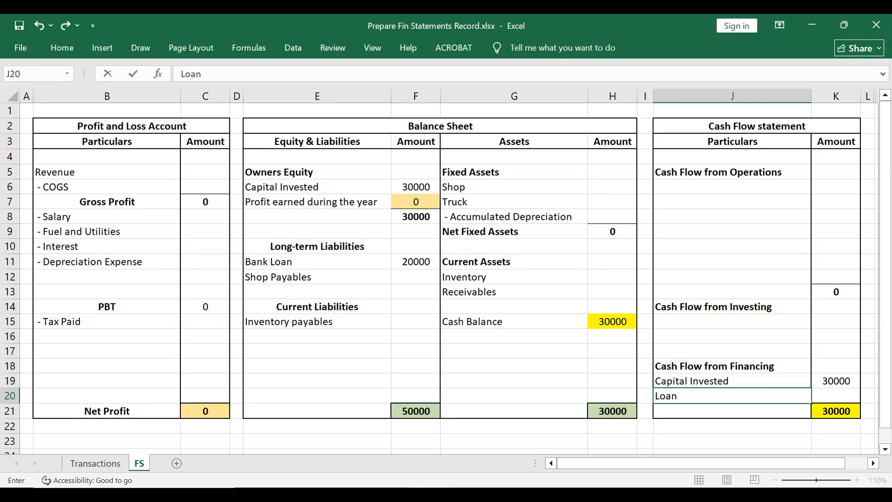
pyautogui.write(' taken')
pyautogui.press('Tab')
pyautogui.write('2')
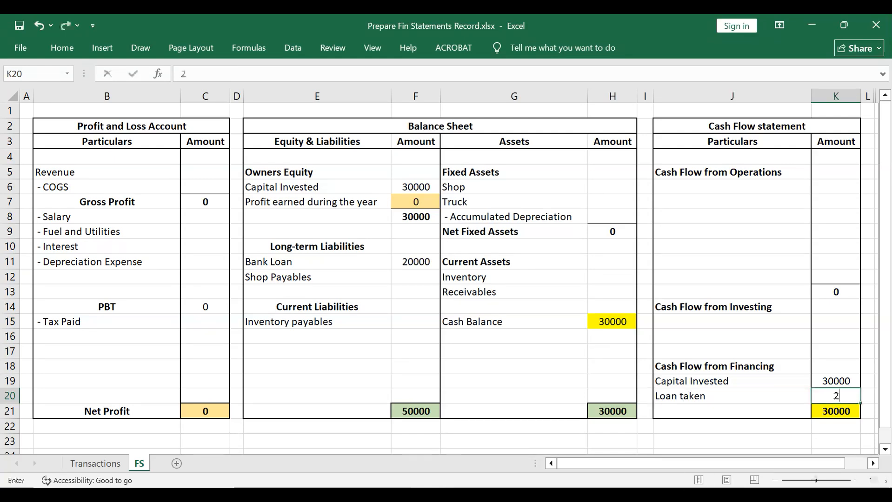
pyautogui.write('0000')
pyautogui.press('Return')
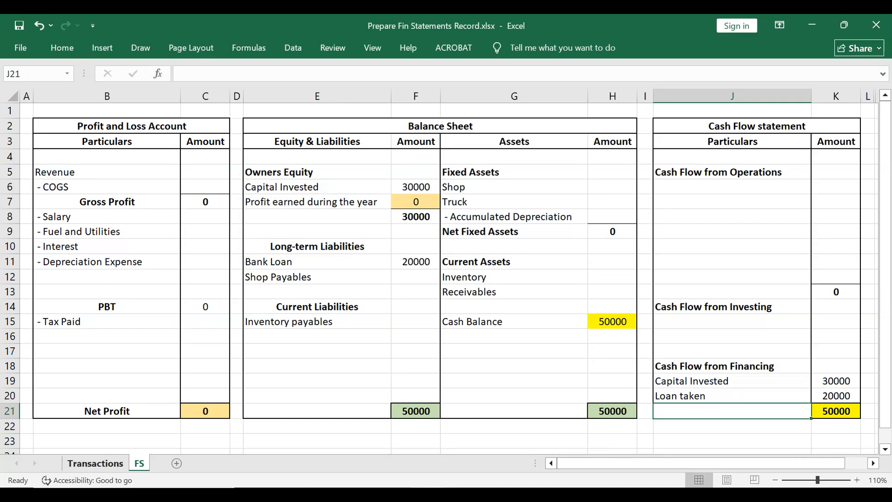
# Consult the transactions list and enter =25000 as the Shop amount under Fixed Assets in the balance sheet.
pyautogui.click(96, 463)
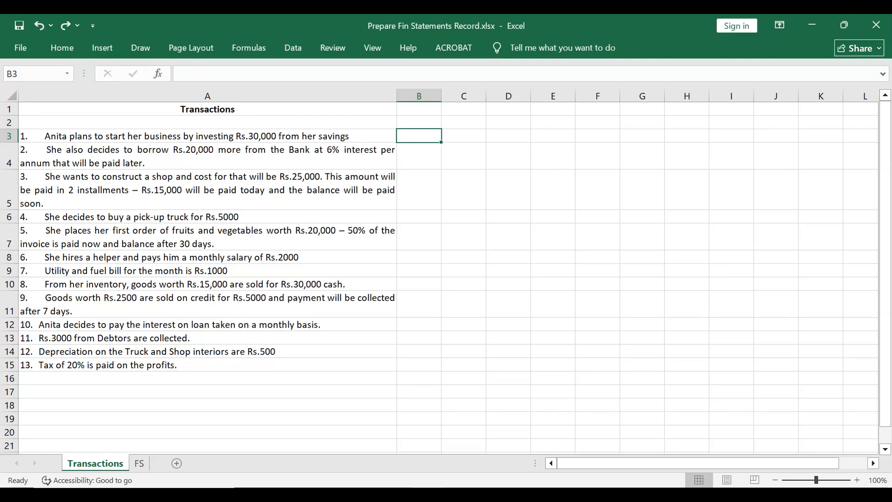
pyautogui.click(139, 463)
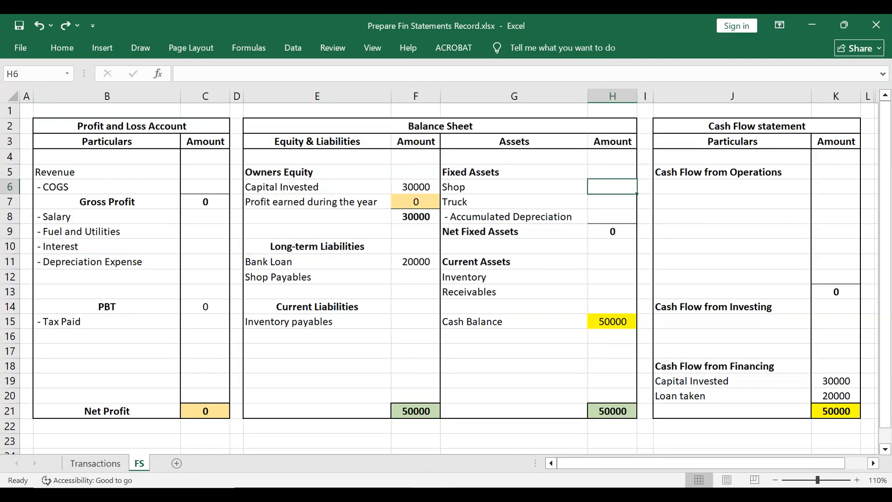
pyautogui.write('=25')
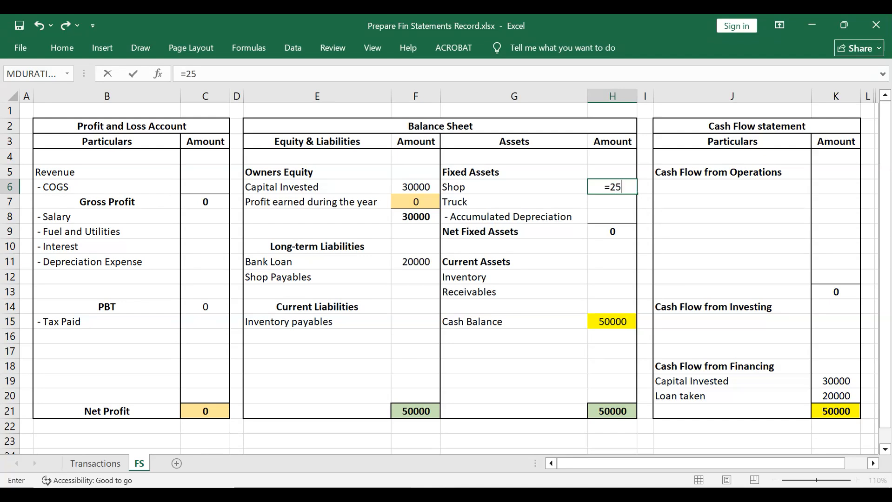
pyautogui.write('000')
pyautogui.press('Return')
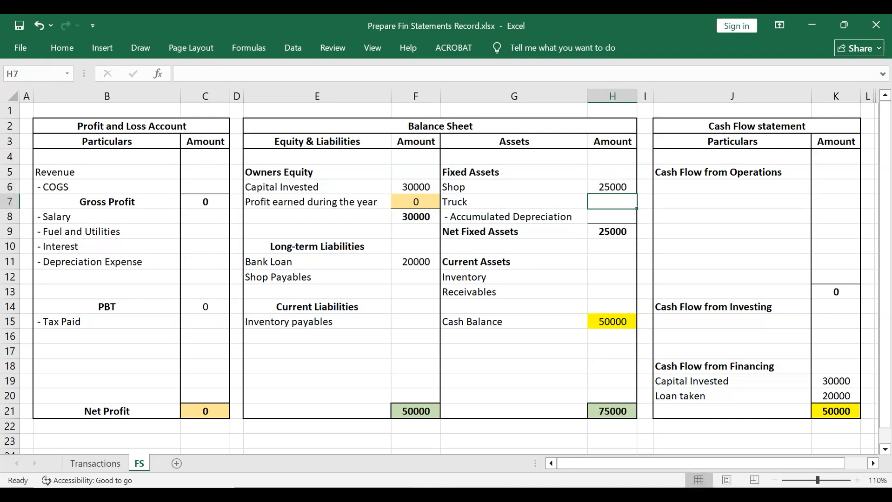
# Add a "- Payment for shop" line with the amount -15000 directly below the Cash Flow from Investing heading.
pyautogui.click(732, 322)
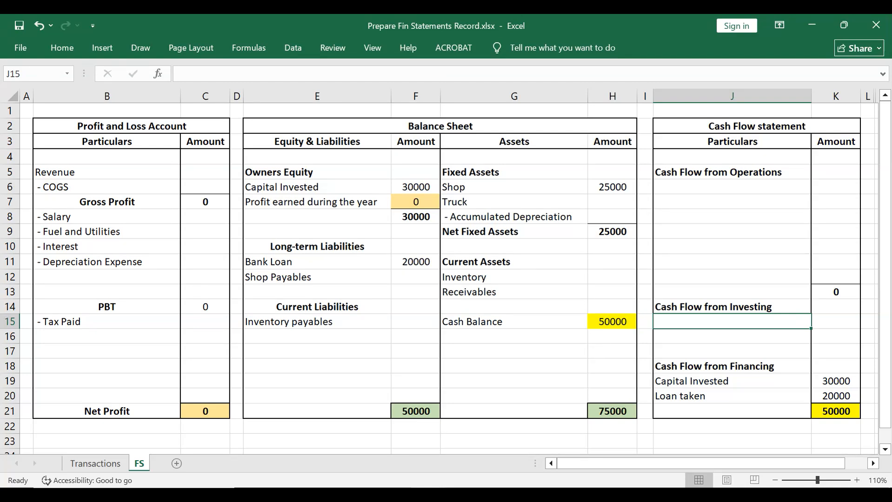
pyautogui.write('-')
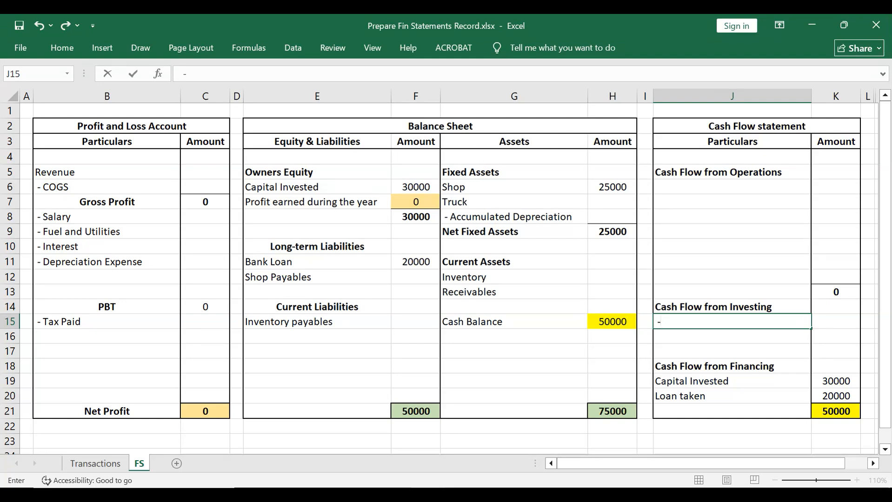
pyautogui.write('Payment for shop')
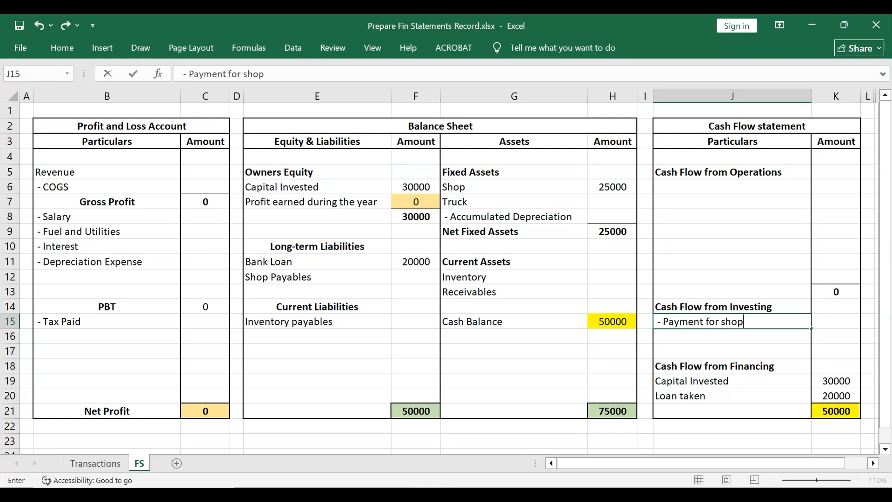
pyautogui.press('Tab')
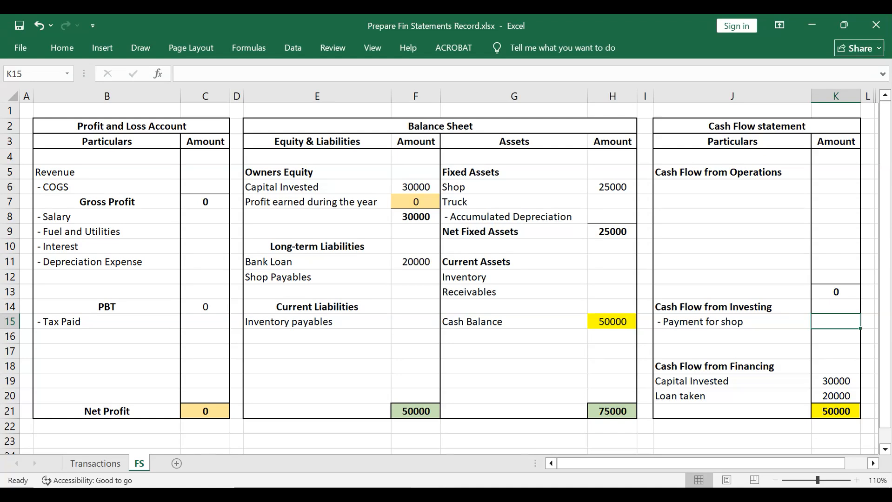
pyautogui.write('-15000')
pyautogui.press('Return')
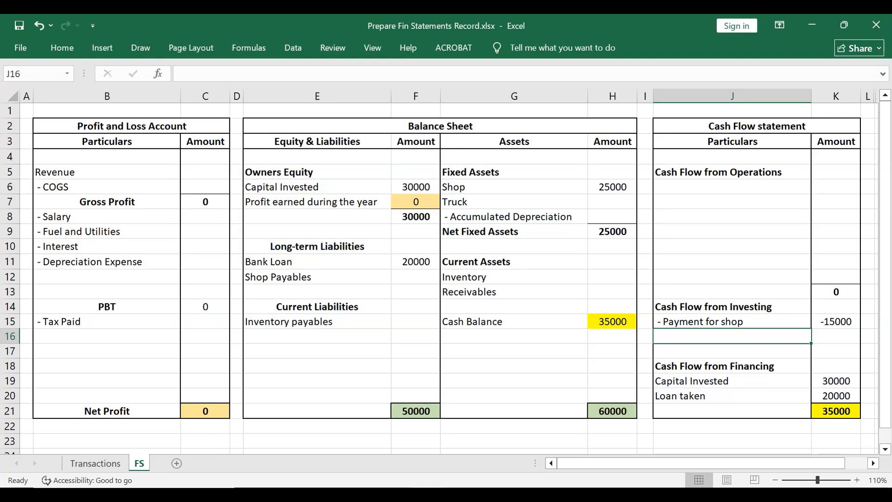
# Enter =10000 as the Shop Payables amount under Long-term Liabilities in the balance sheet.
pyautogui.click(415, 277)
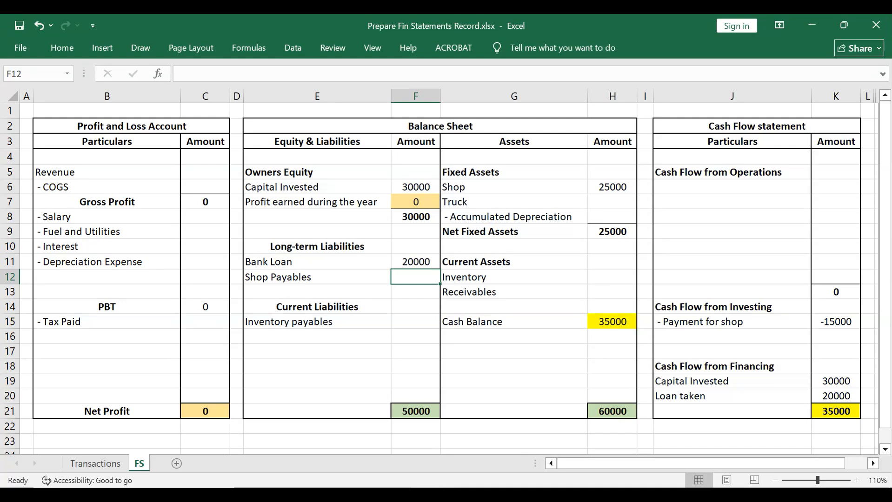
pyautogui.write('=10000')
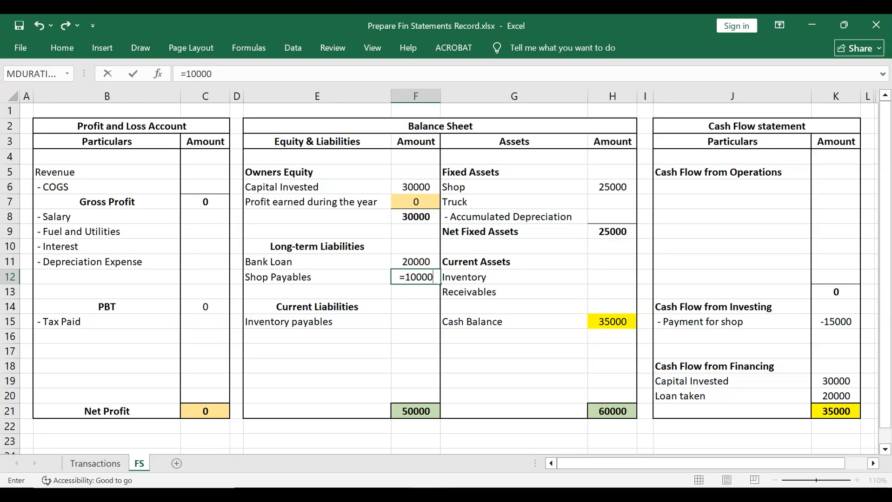
pyautogui.press('Return')
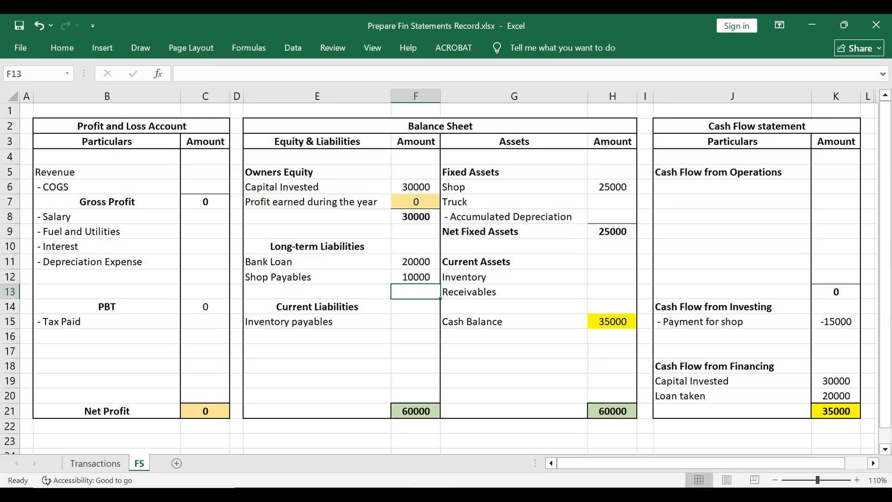
# Consult the transactions list and enter =5000 as the Truck amount under Fixed Assets in the balance sheet.
pyautogui.hotkey('ctrl', 'pageup')
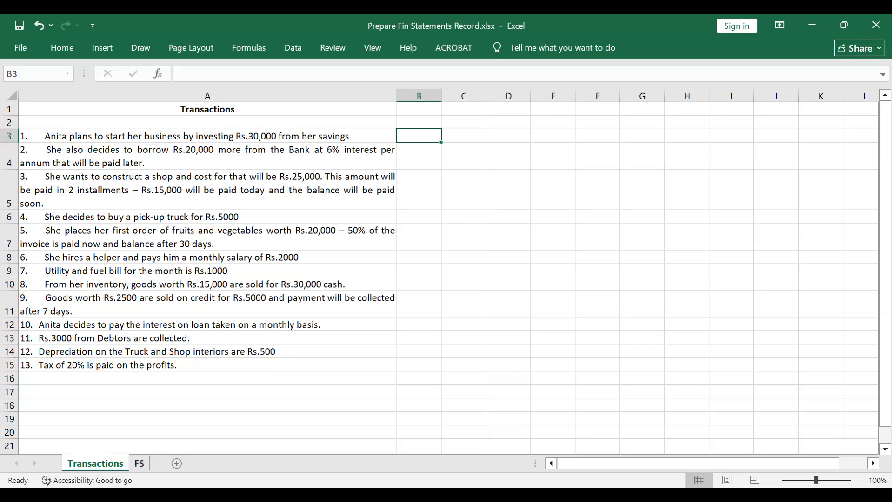
pyautogui.hotkey('ctrl', 'pagedown')
pyautogui.click(612, 202)
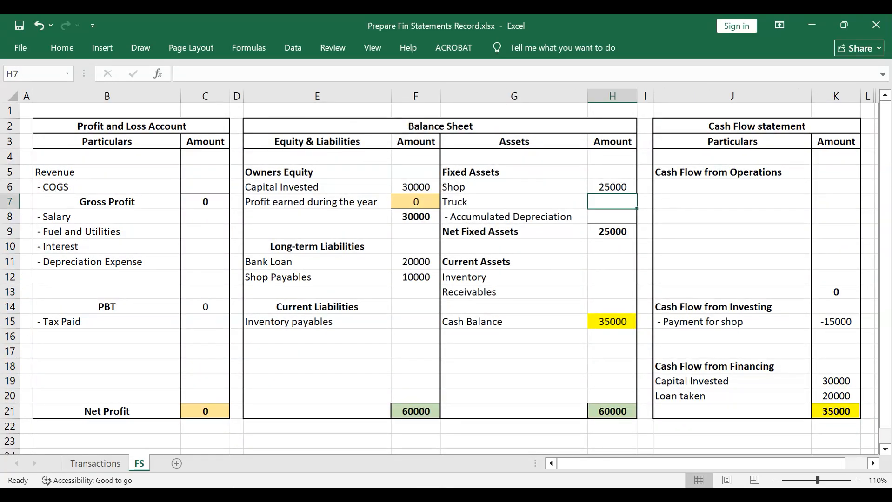
pyautogui.write('=5000')
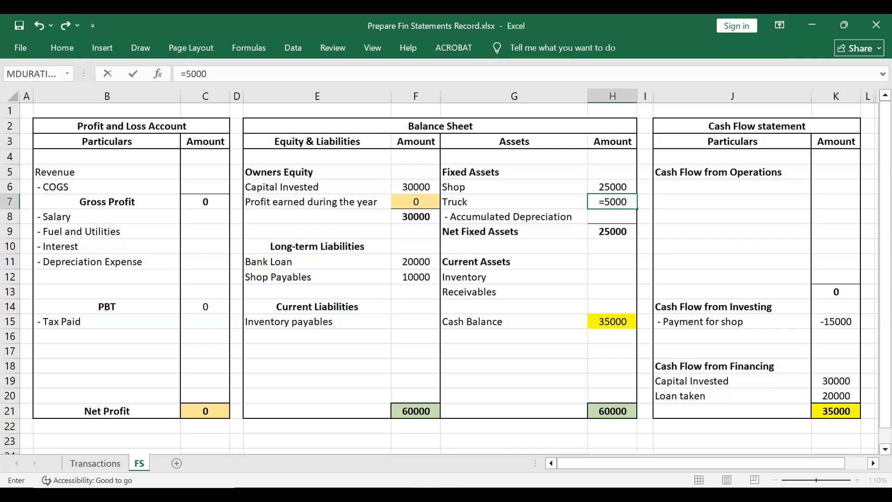
pyautogui.press('Return')
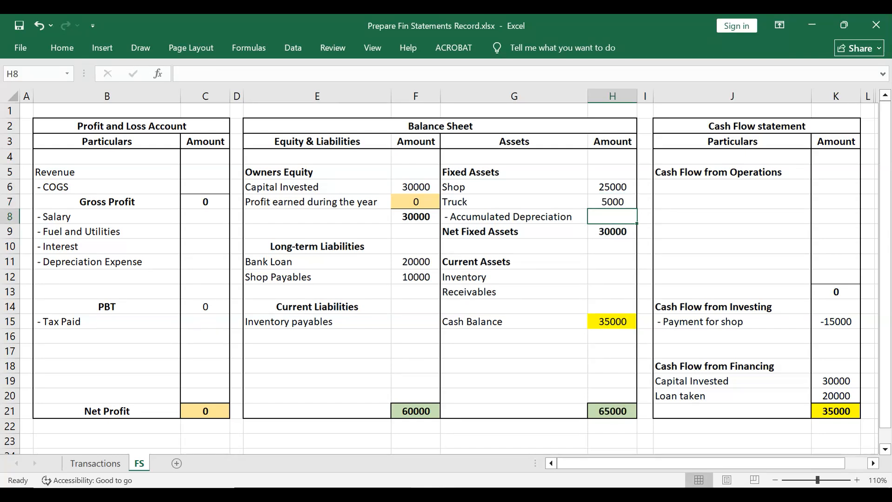
# Add a "- Payment for truck" line with the amount -5000 below the shop payment under Cash Flow from Investing.
pyautogui.click(732, 336)
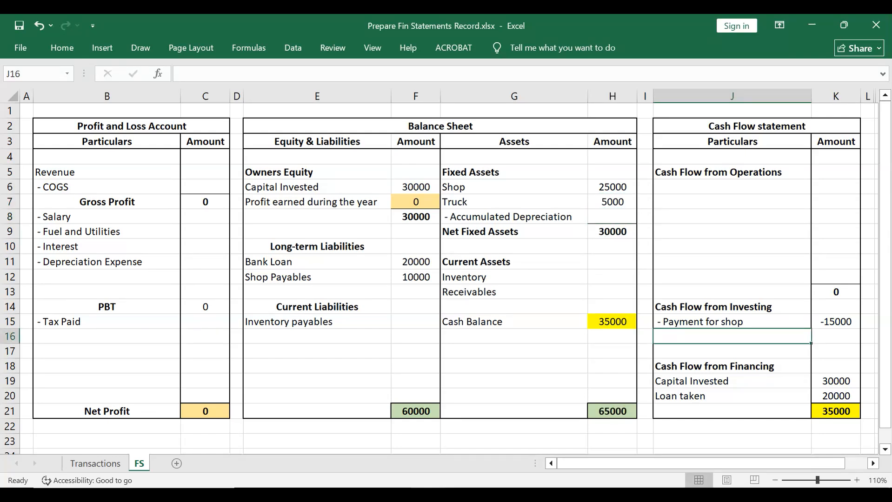
pyautogui.write('- Payment ')
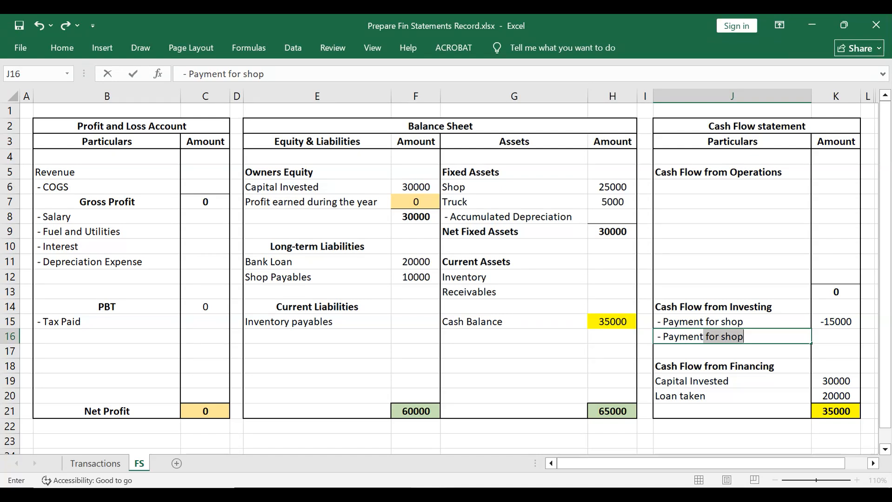
pyautogui.write('for truck')
pyautogui.click(836, 336)
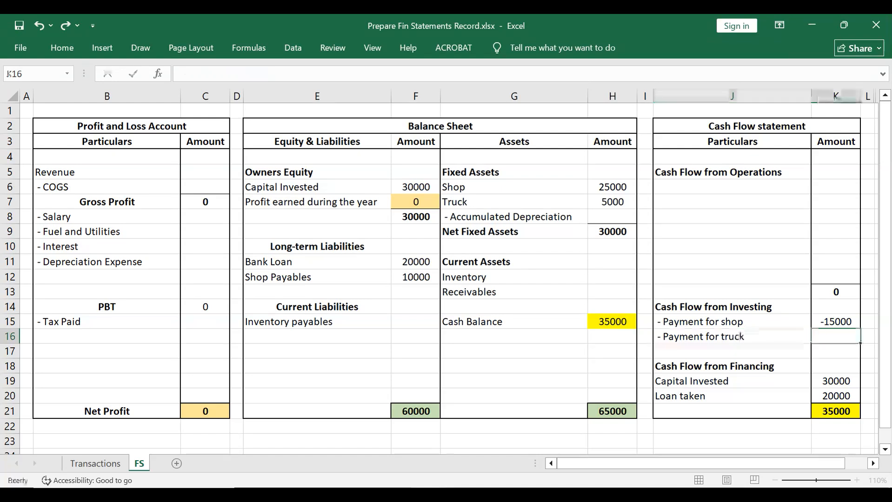
pyautogui.write('-5000')
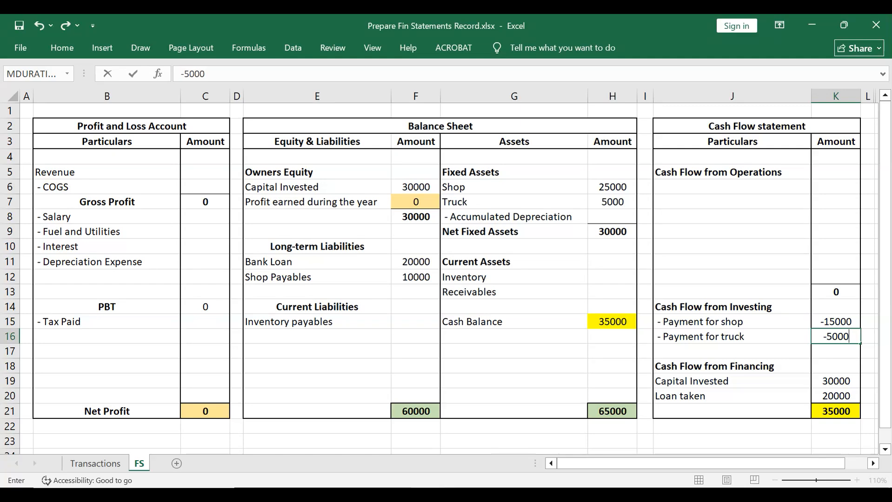
pyautogui.press('Return')
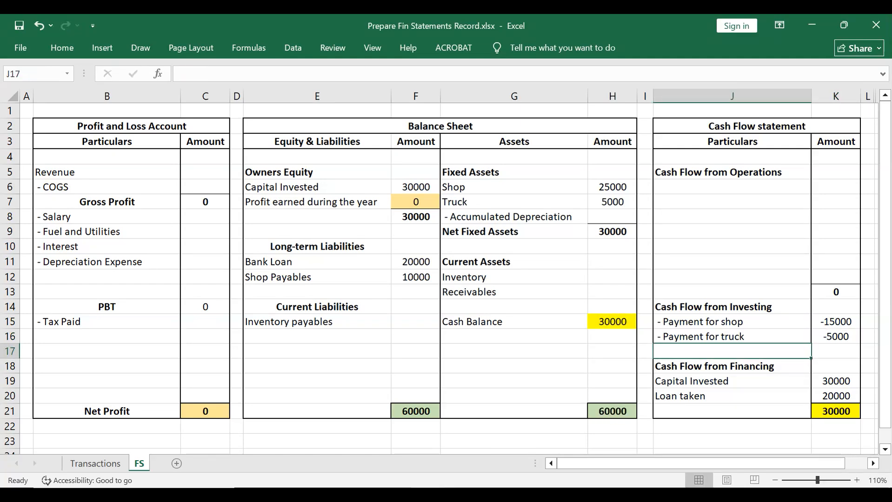
# Consult the transactions list and enter =20000 as the Inventory amount under Current Assets in the balance sheet.
pyautogui.click(96, 464)
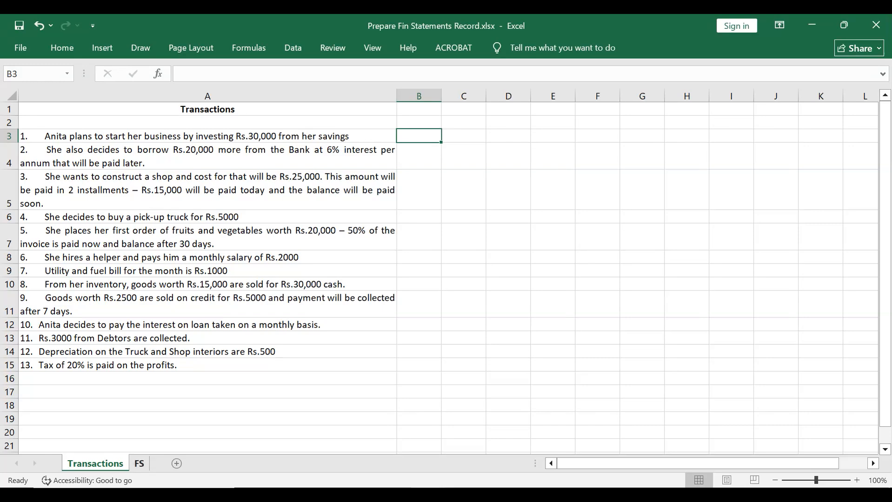
pyautogui.click(139, 463)
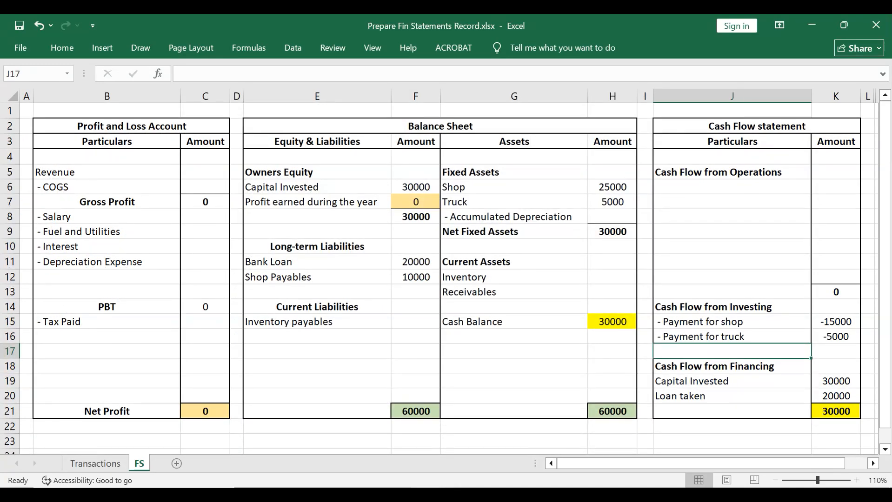
pyautogui.click(612, 277)
pyautogui.write('=')
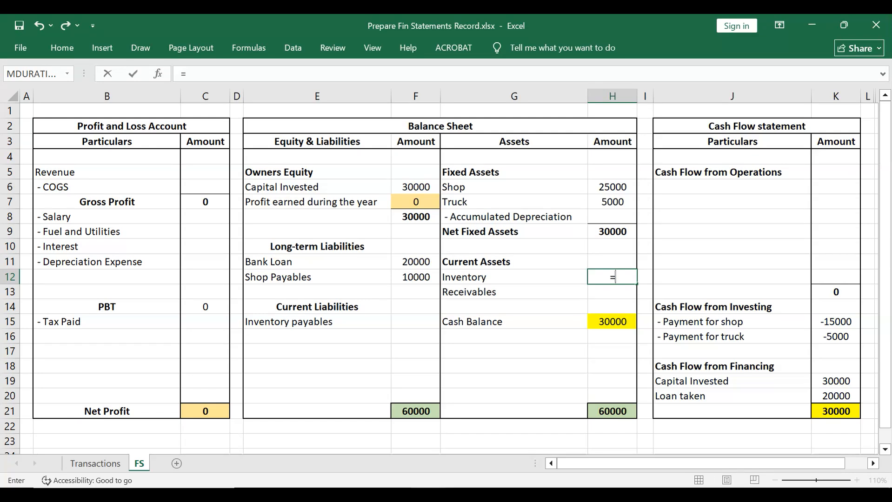
pyautogui.write('20000')
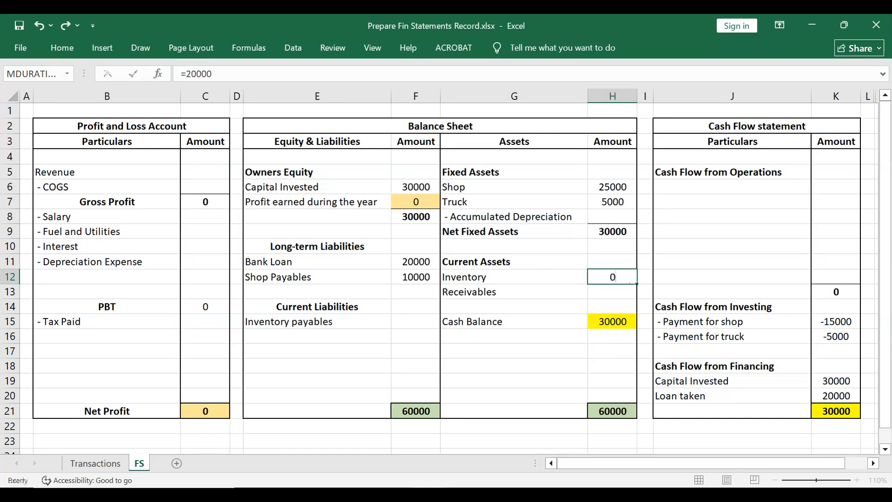
pyautogui.press('Return')
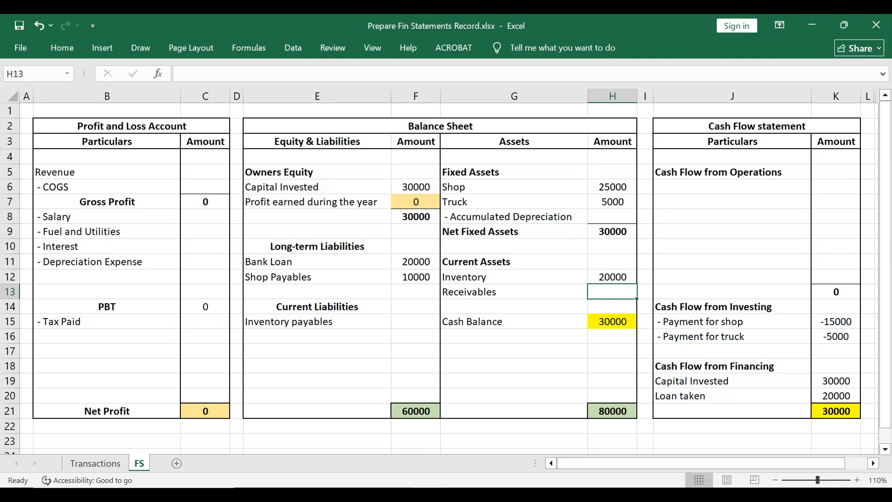
# Add a "- payment for inventory" line with the amount -10000 directly below the Cash Flow from Operations heading.
pyautogui.click(732, 187)
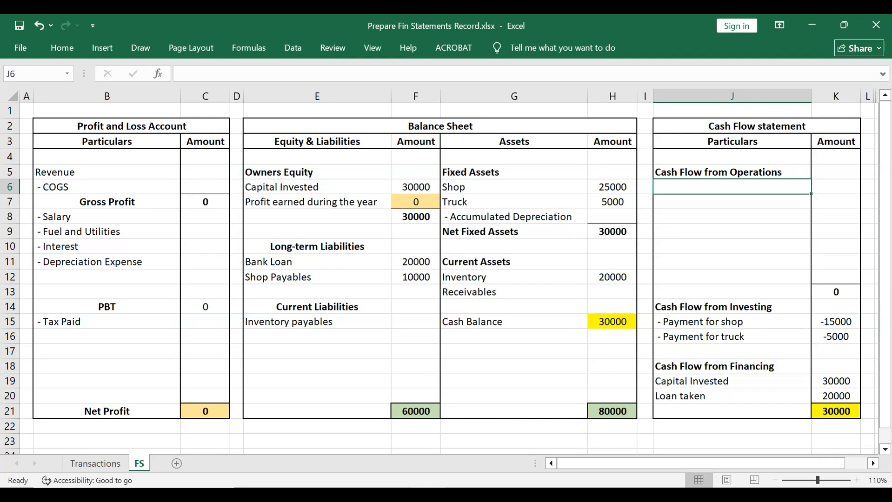
pyautogui.write('-')
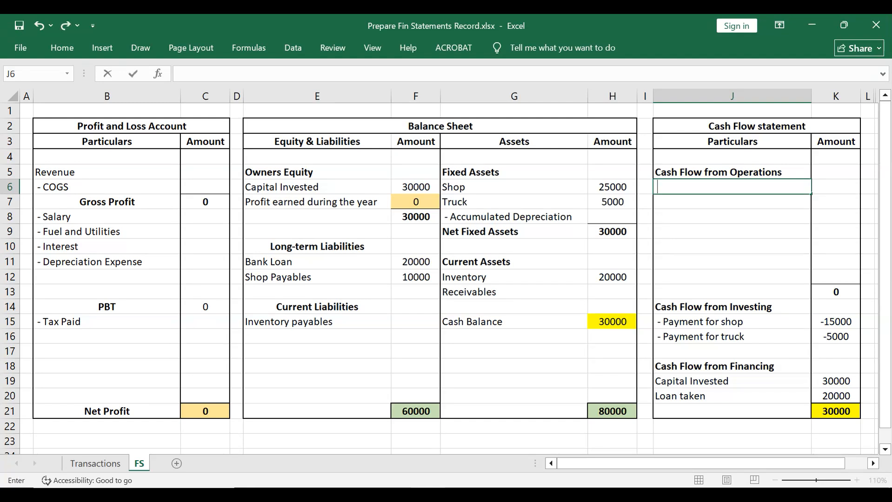
pyautogui.write(' payment for ')
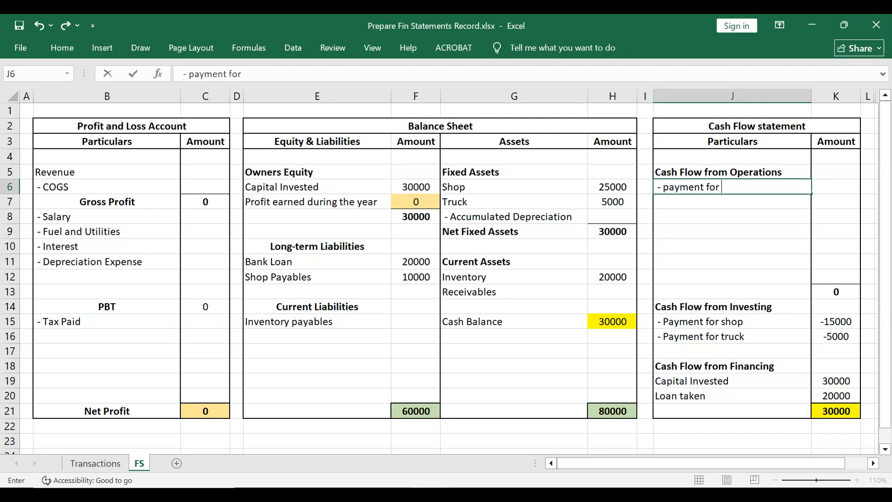
pyautogui.write('inventory')
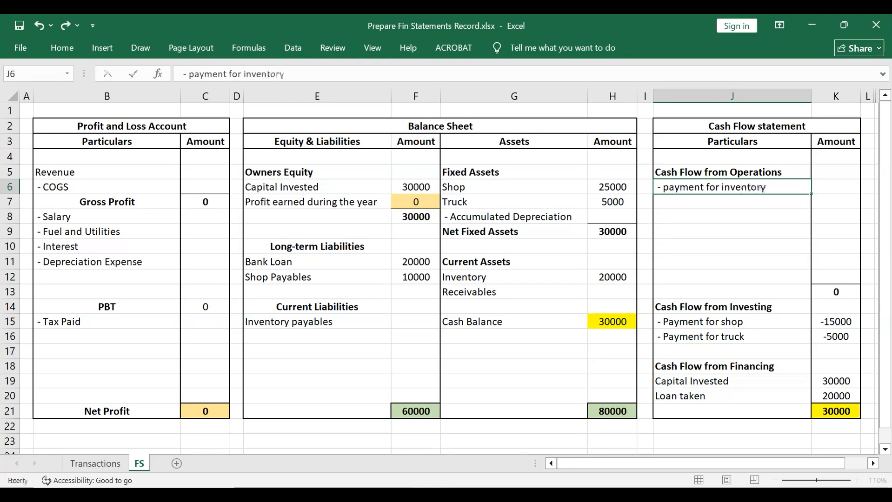
pyautogui.press('Tab')
pyautogui.write('-10000')
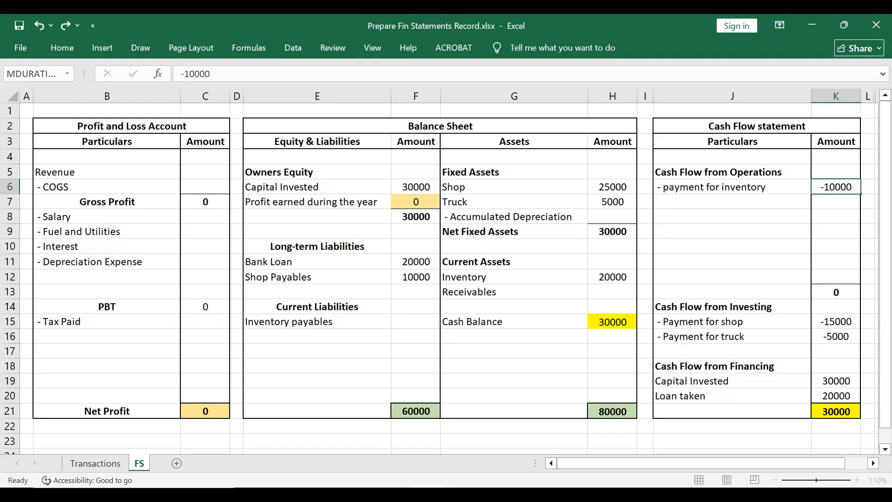
pyautogui.press('Return')
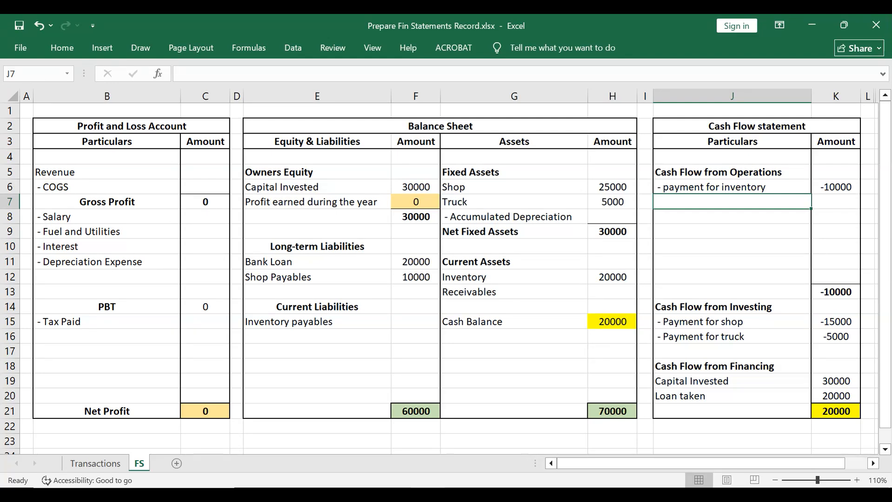
# Enter =10000 as the Inventory payables amount under Current Liabilities in the balance sheet.
pyautogui.click(415, 321)
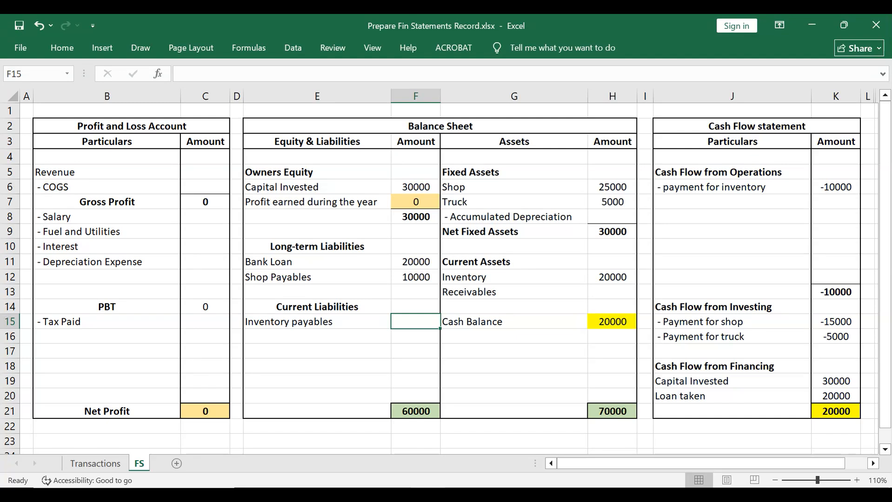
pyautogui.write('=10000')
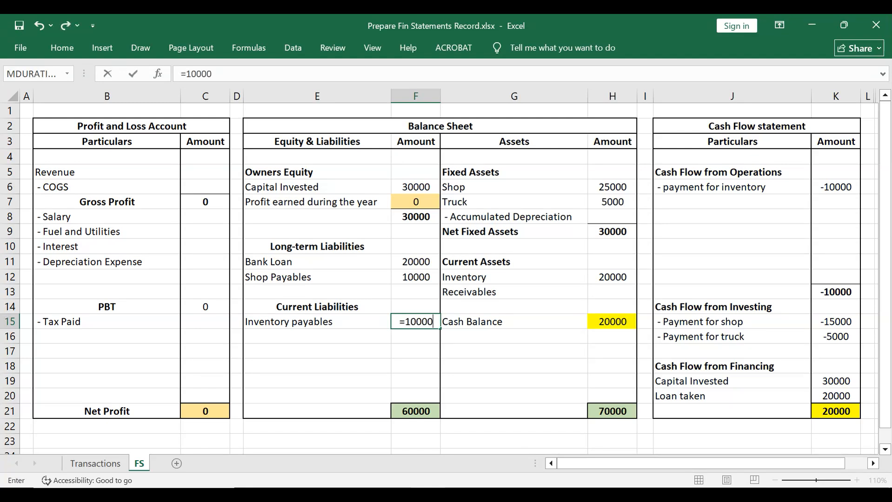
pyautogui.press('Return')
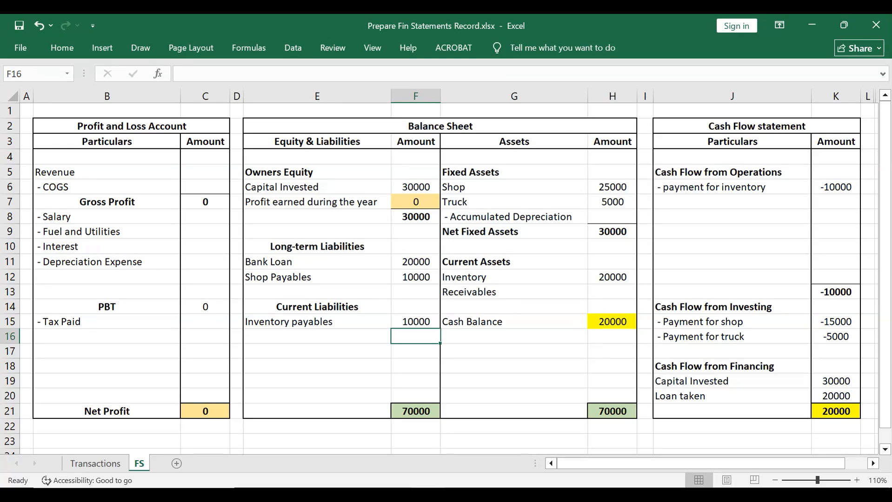
# Consult the transactions list and enter =-2000 as the Salary amount in the profit and loss account.
pyautogui.hotkey('ctrl', 'pageup')
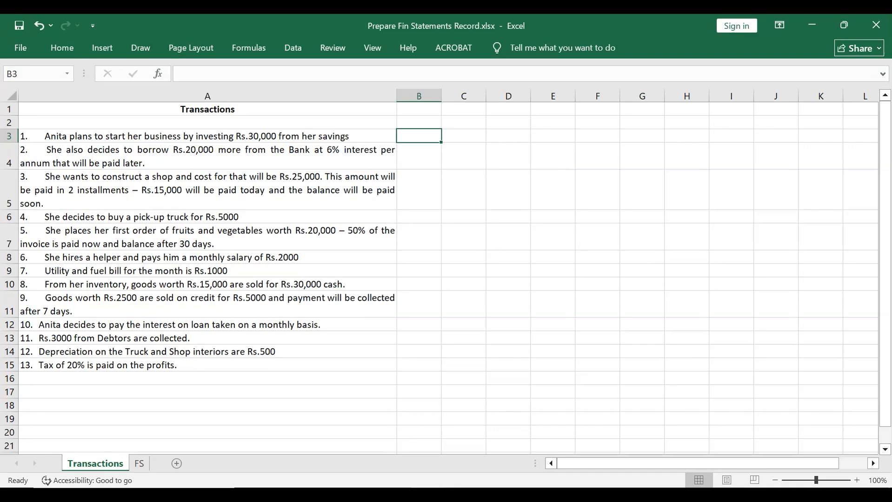
pyautogui.hotkey('ctrl', 'pagedown')
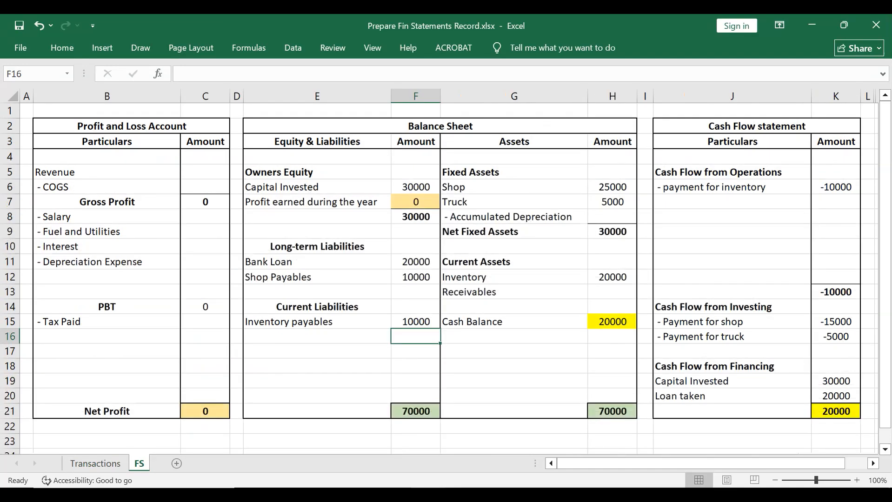
pyautogui.click(206, 216)
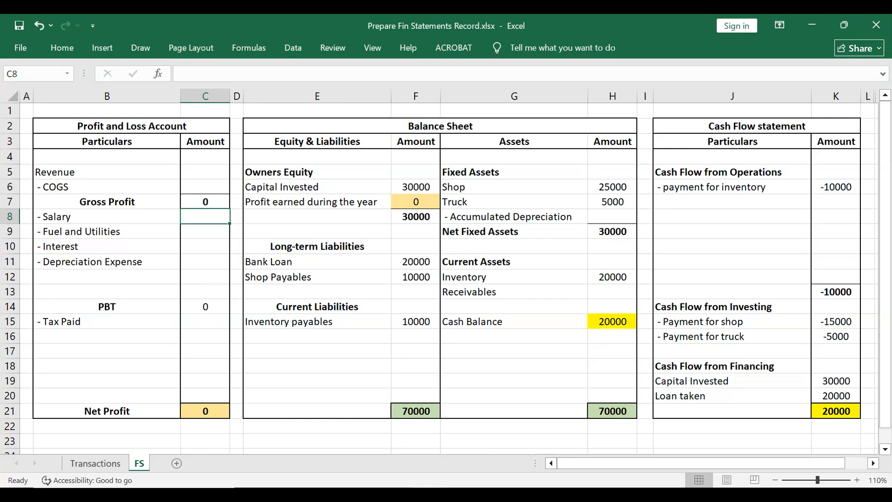
pyautogui.write('=-2000')
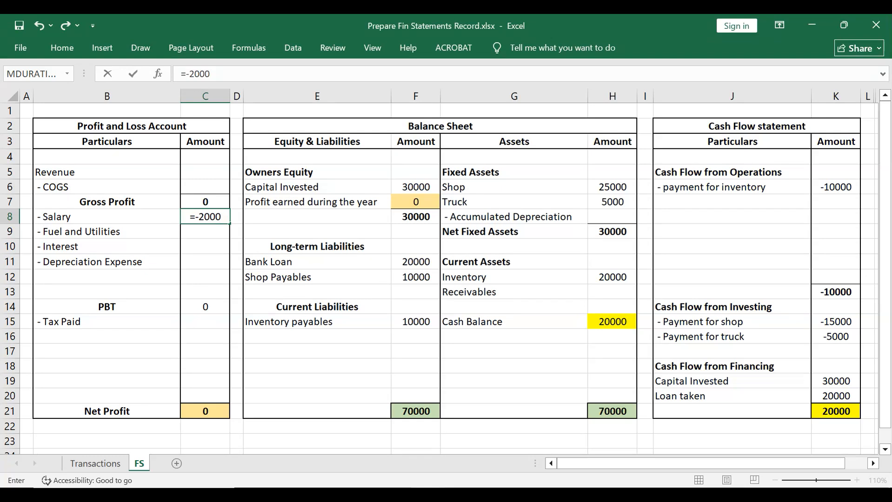
pyautogui.press('Return')
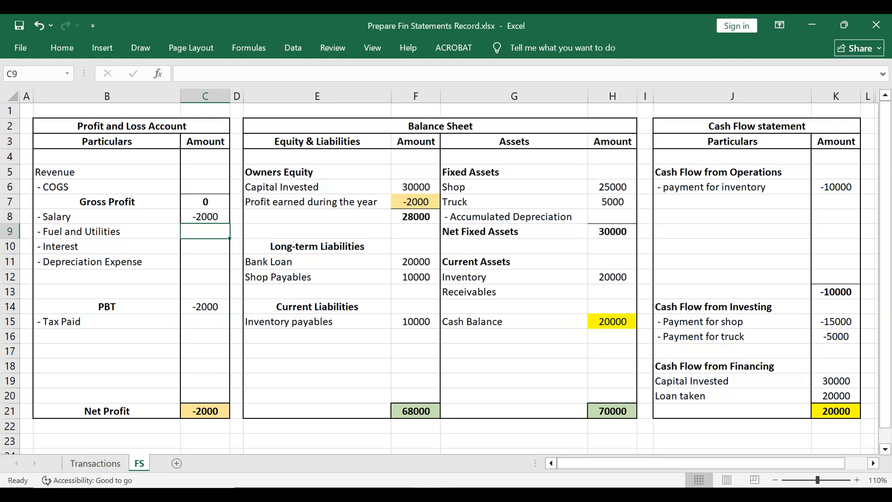
# Add a "- payment of salary" line with the amount -2000 below the inventory payment under Cash Flow from Operations.
pyautogui.click(732, 202)
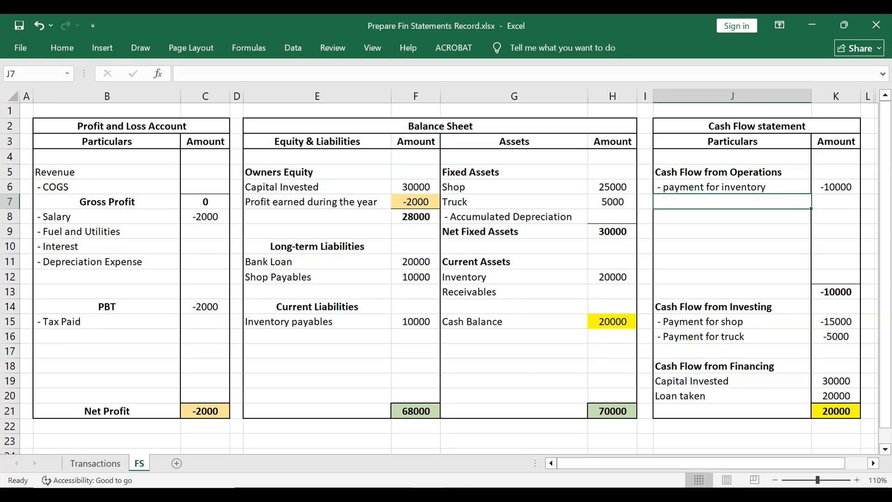
pyautogui.write('-')
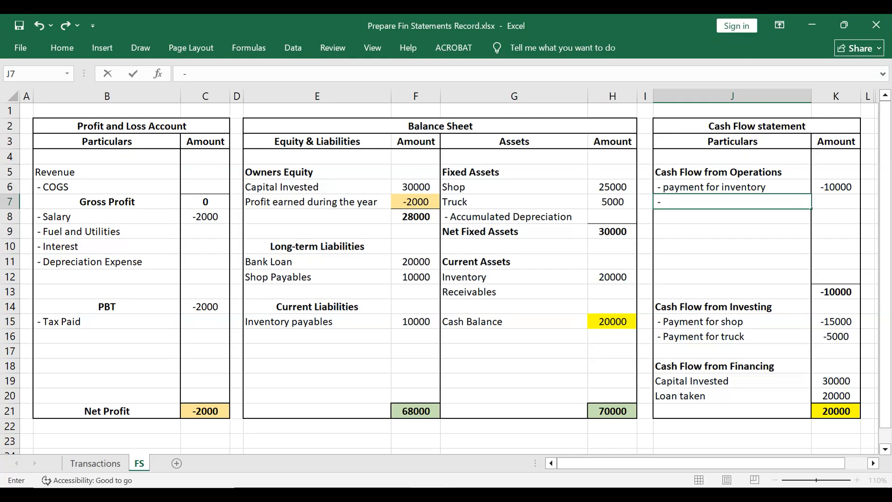
pyautogui.write(' payment of s')
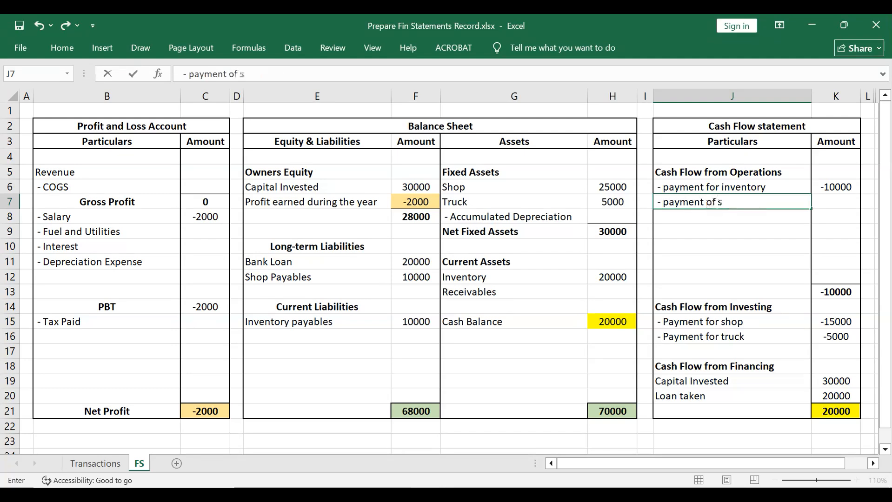
pyautogui.write('alary')
pyautogui.press('Tab')
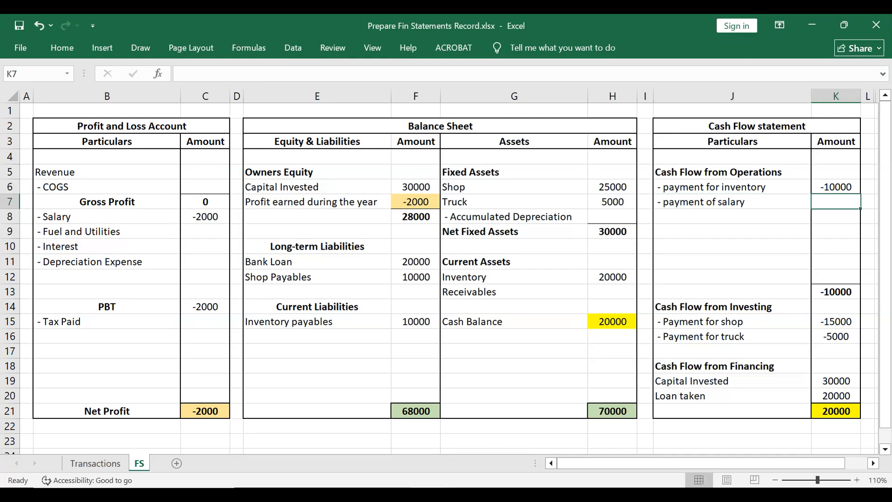
pyautogui.write('-')
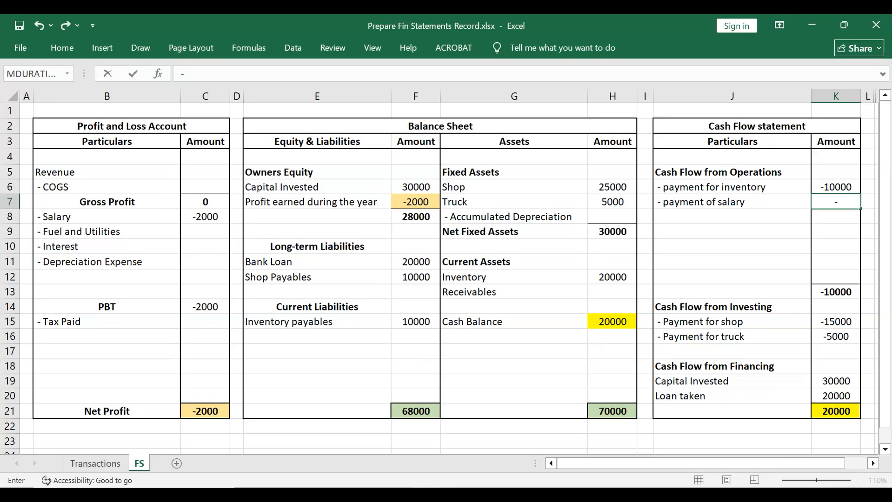
pyautogui.write('2000')
pyautogui.press('Return')
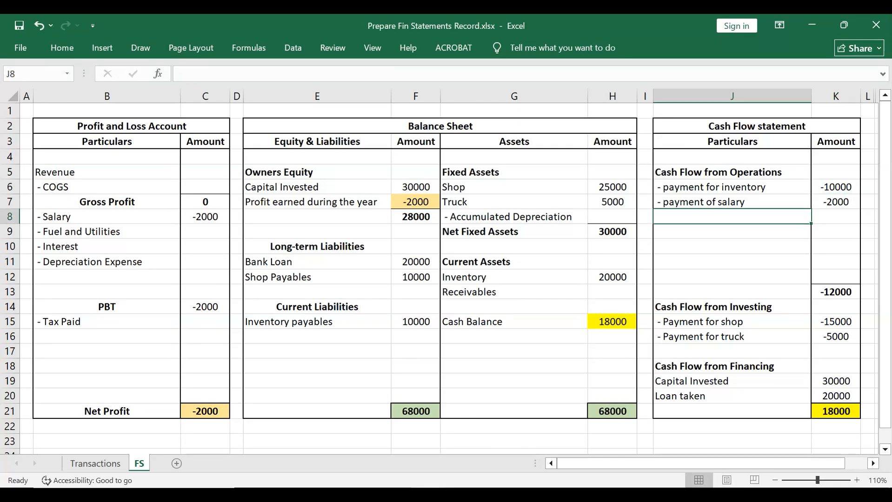
pyautogui.click(836, 202)
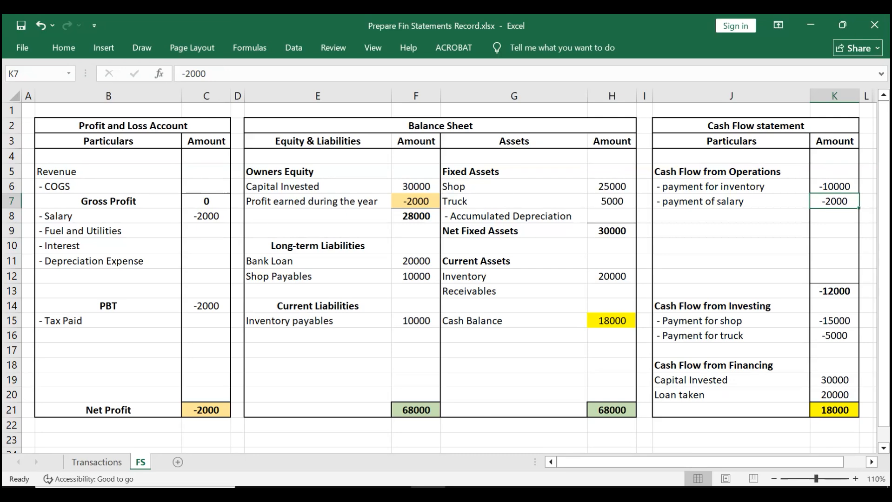
# Consult the utility and fuel bill entry in the transactions list and enter =-1000 as the Fuel and Utilities amount in the profit and loss account.
pyautogui.click(97, 463)
pyautogui.click(209, 270)
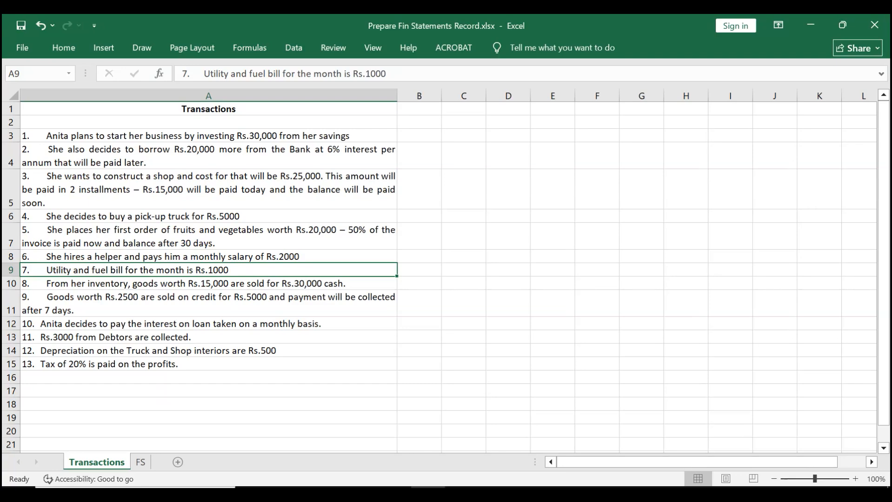
pyautogui.click(141, 462)
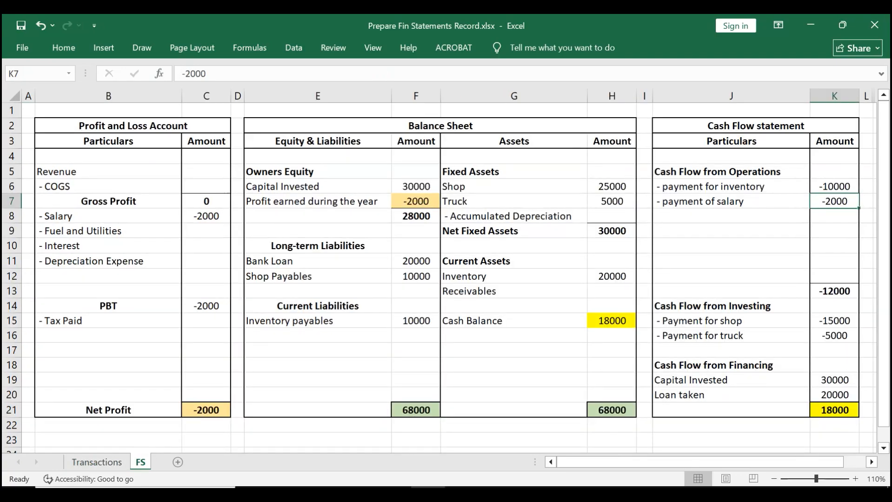
pyautogui.click(206, 232)
pyautogui.write('=-')
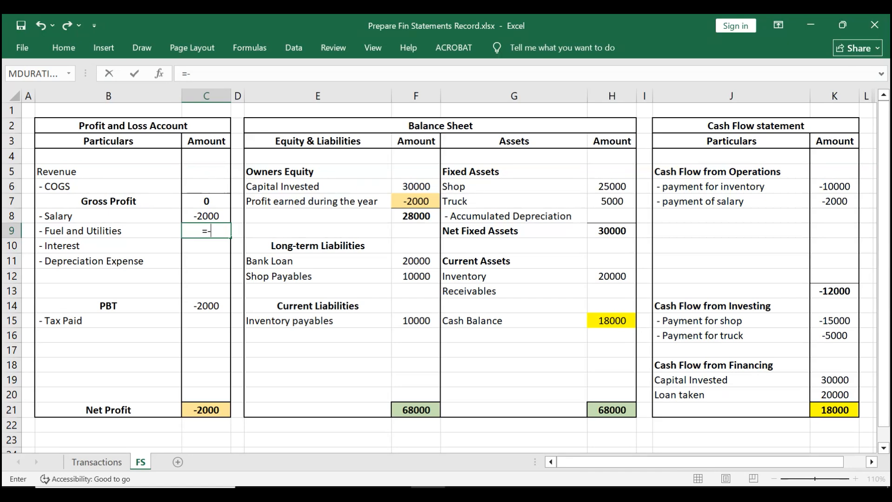
pyautogui.write('1000')
pyautogui.press('Return')
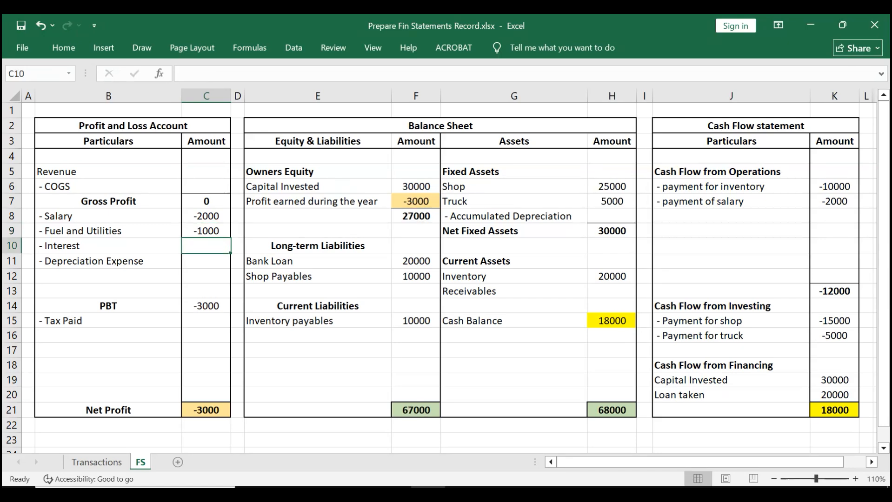
# Add a "- fuel and utility bills" line with the amount -1000 below the salary payment under Cash Flow from Operations.
pyautogui.click(732, 217)
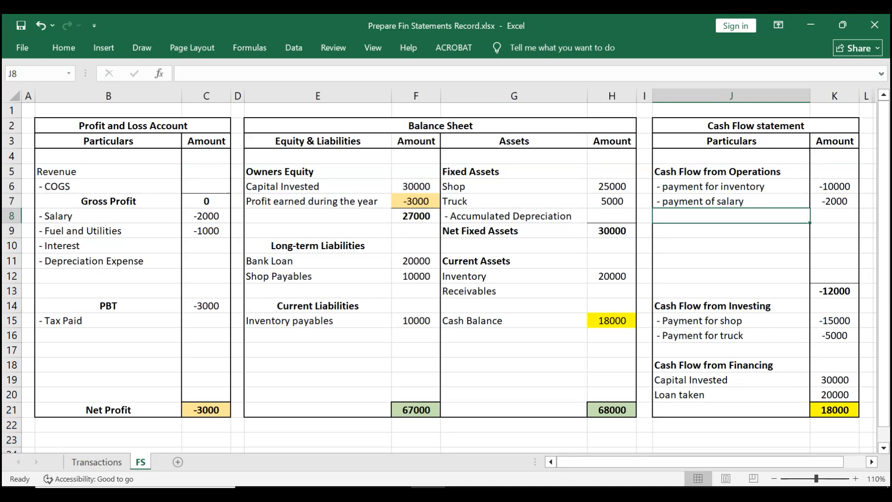
pyautogui.write('- fuel and utilit')
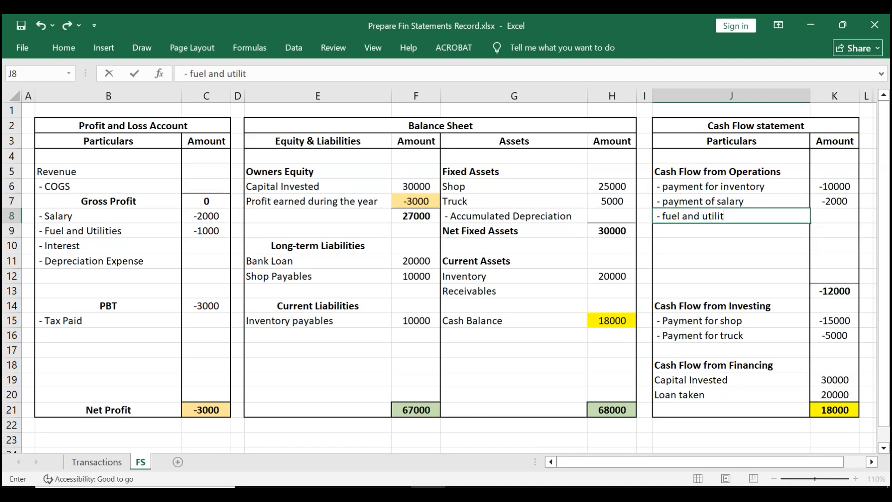
pyautogui.write('y bills')
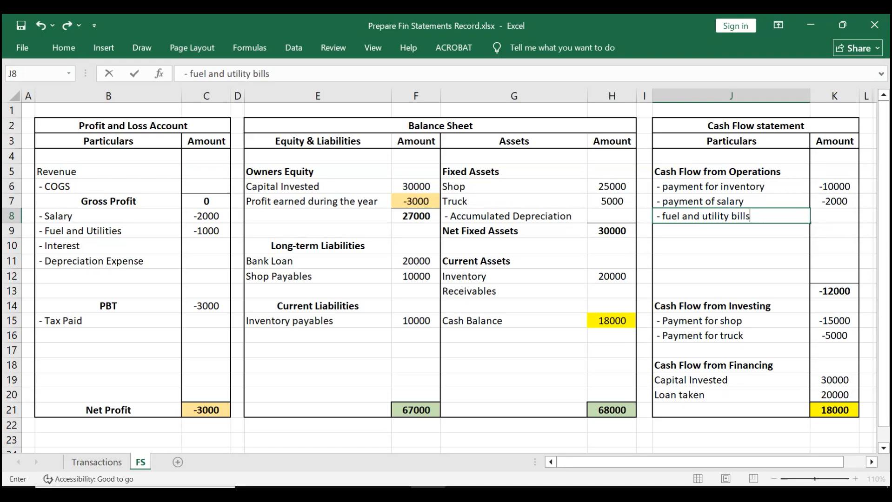
pyautogui.press('Tab')
pyautogui.write('-1000')
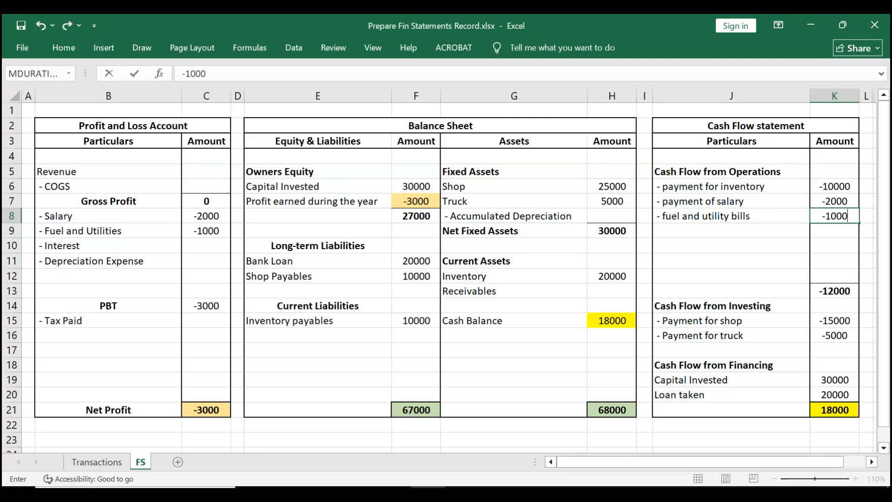
pyautogui.press('Return')
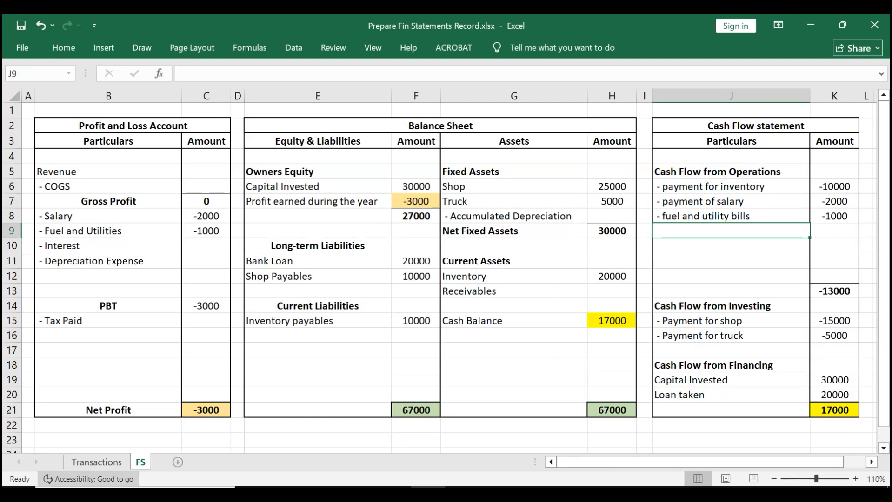
# Consult the cash sale entry in the transactions list and enter =30000 as the Revenue amount in the profit and loss account.
pyautogui.click(97, 462)
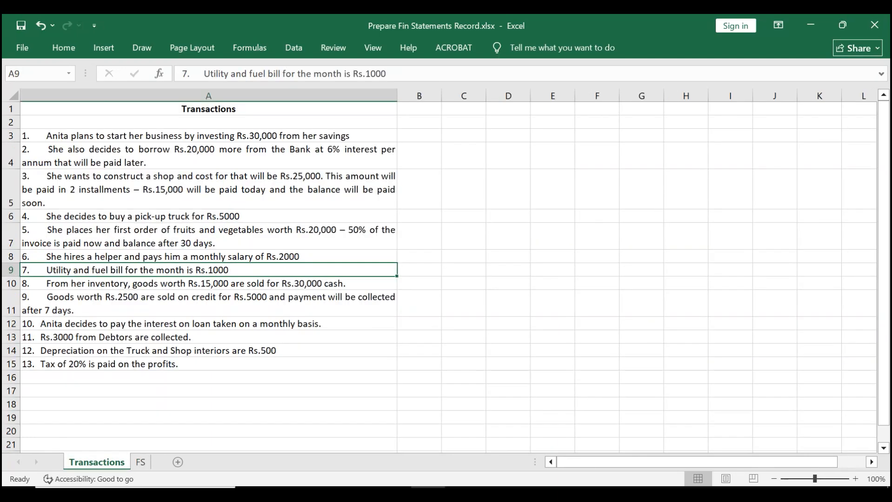
pyautogui.click(208, 284)
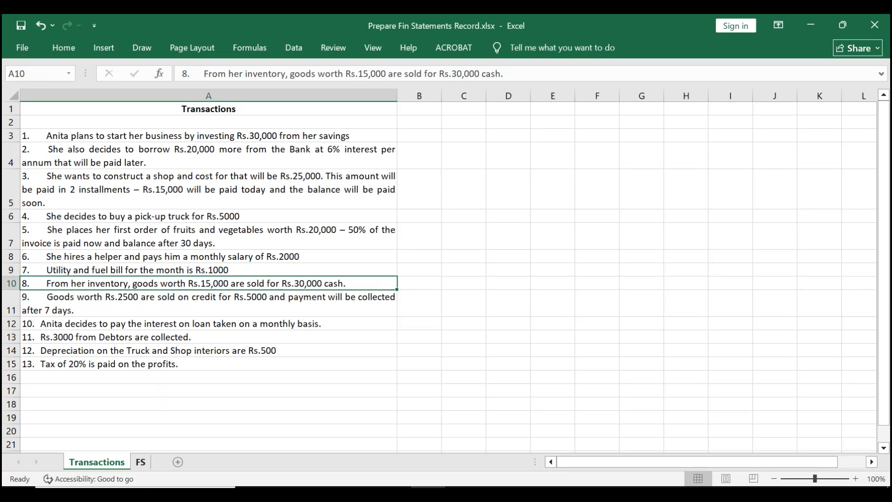
pyautogui.click(141, 462)
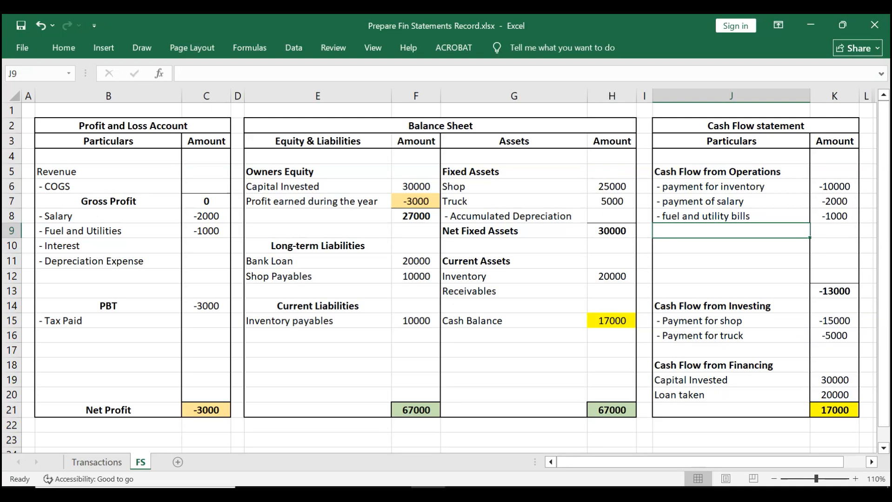
pyautogui.click(206, 171)
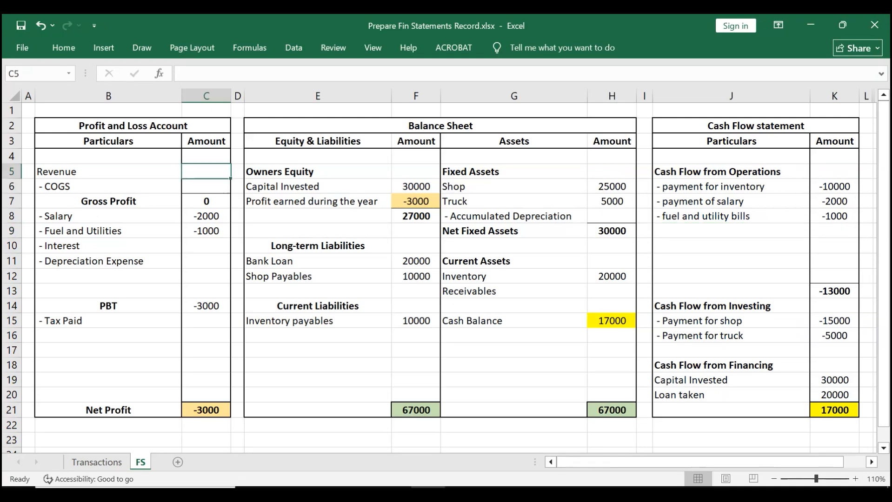
pyautogui.write('=30000')
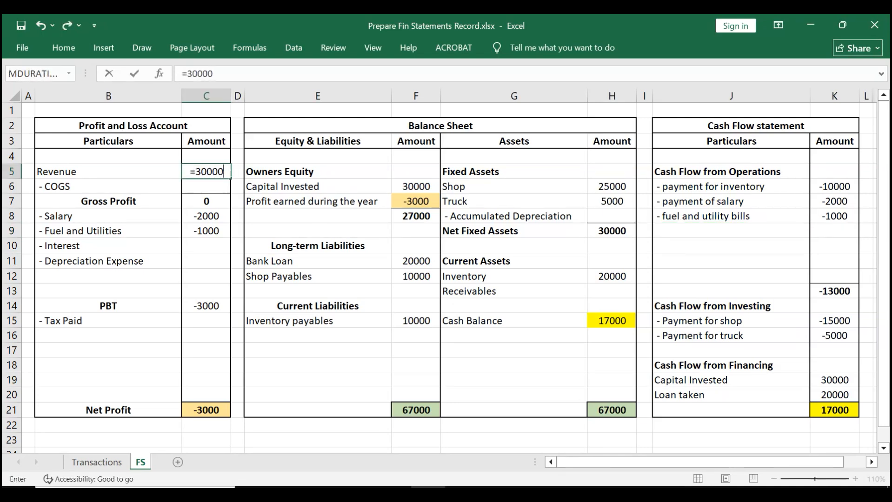
pyautogui.press('Return')
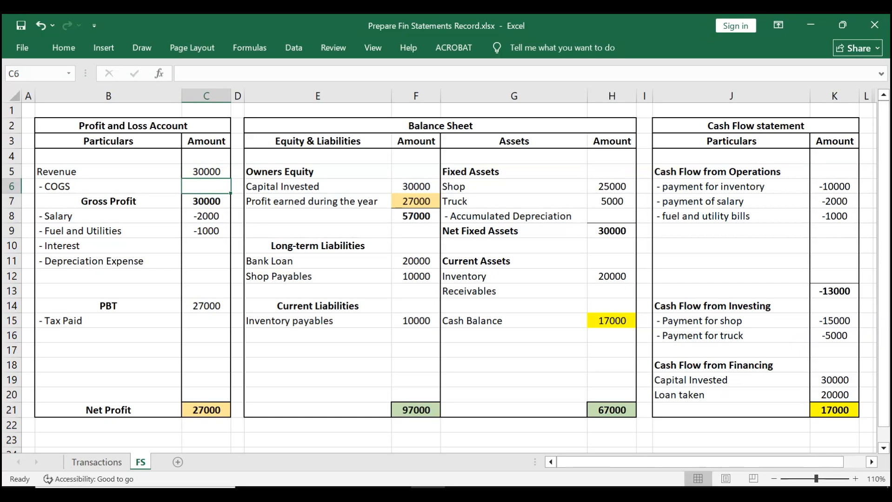
# Add a "cash sales" line with the amount 30000 below the fuel and utility bills under Cash Flow from Operations.
pyautogui.click(731, 231)
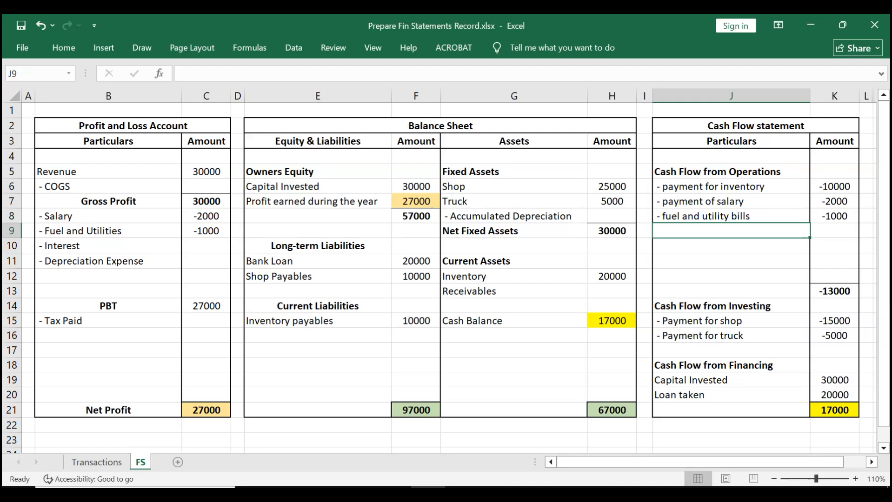
pyautogui.write('cash sales')
pyautogui.press('Tab')
pyautogui.write('30000')
pyautogui.press('Return')
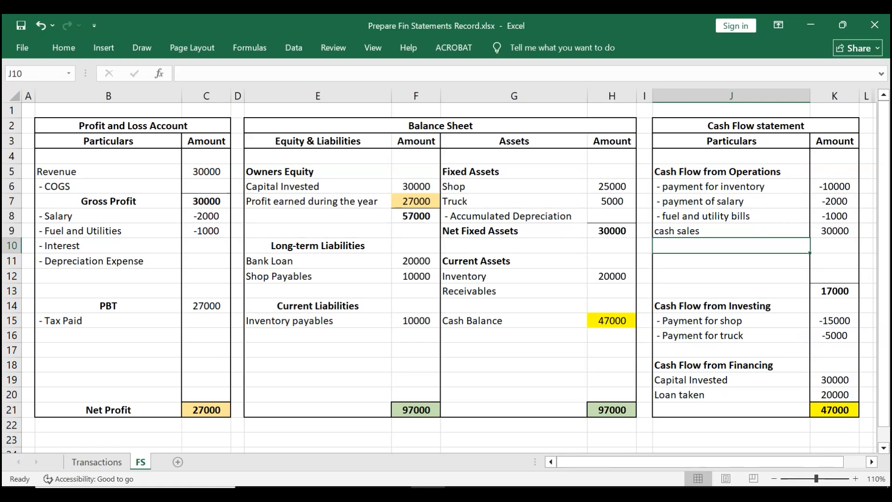
pyautogui.click(611, 276)
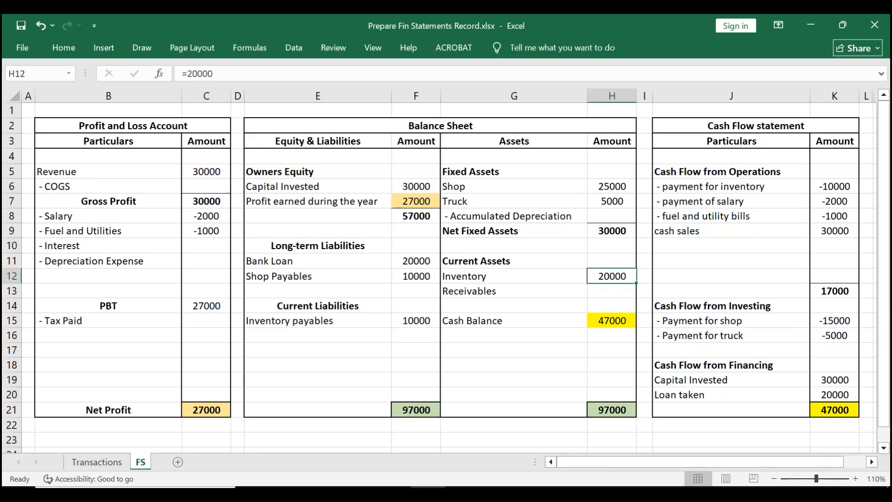
pyautogui.press('F2')
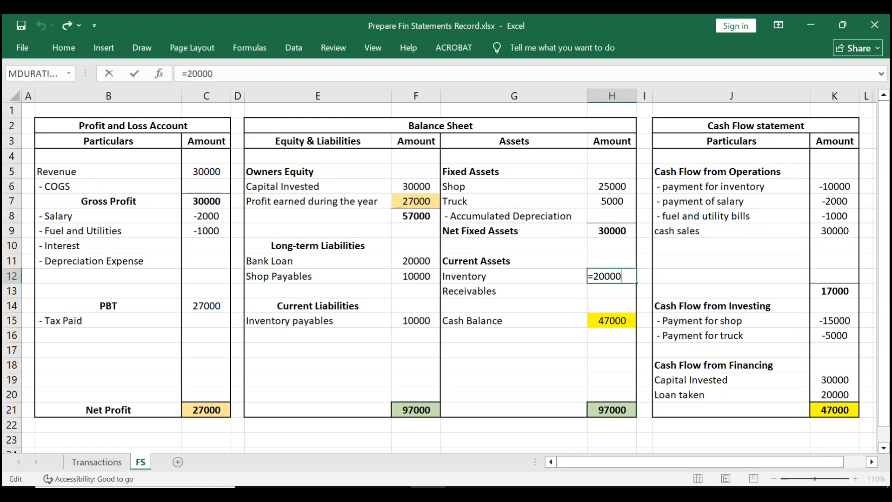
pyautogui.write('-15000')
pyautogui.press('Return')
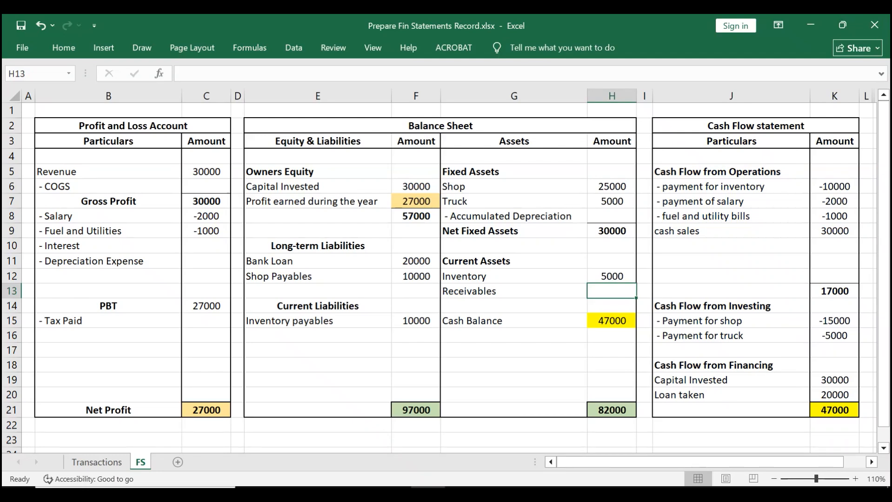
# Enter =-15000 as the COGS amount in the profit and loss account.
pyautogui.click(206, 186)
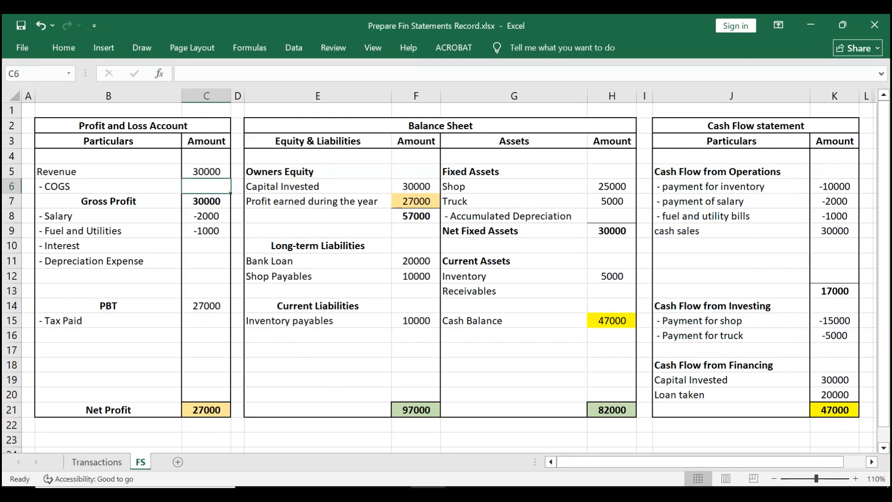
pyautogui.write('=-15000')
pyautogui.press('Return')
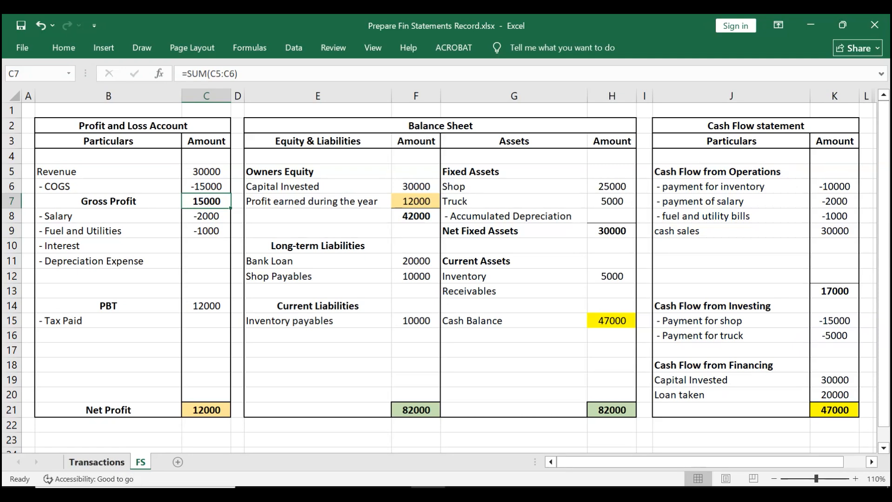
# Consult the credit sale entry in the transactions list and add 5000 to the Revenue formula in the profit and loss account.
pyautogui.click(97, 461)
pyautogui.click(209, 304)
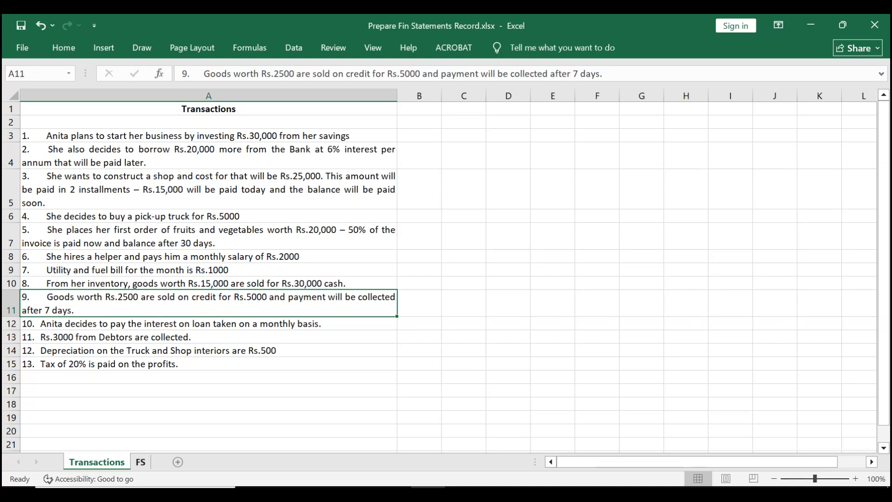
pyautogui.click(140, 462)
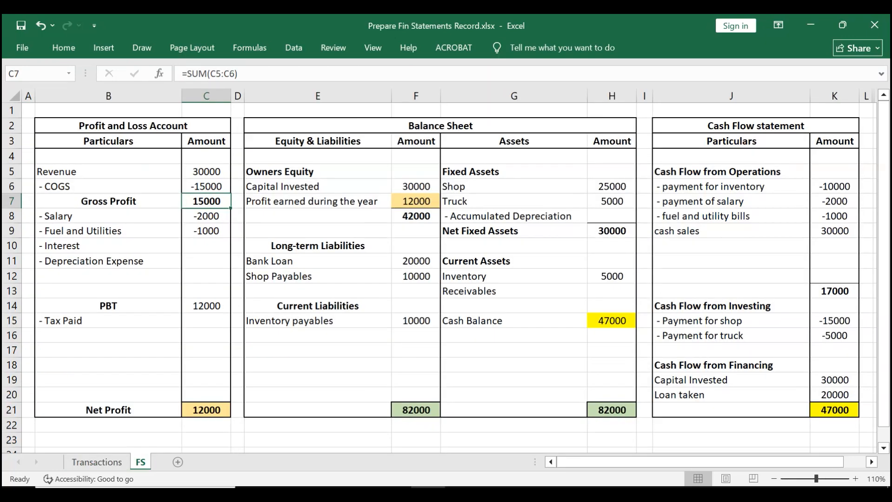
pyautogui.doubleClick(213, 172)
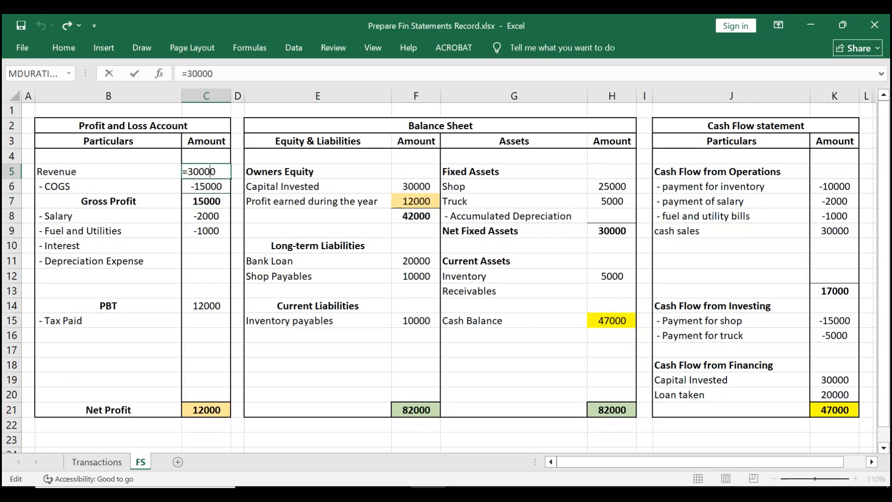
pyautogui.write('+5000')
pyautogui.press('Return')
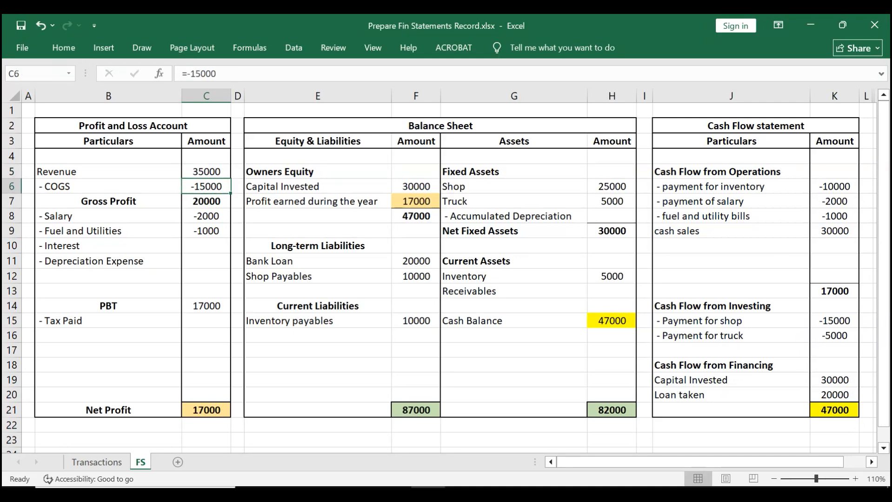
pyautogui.click(611, 292)
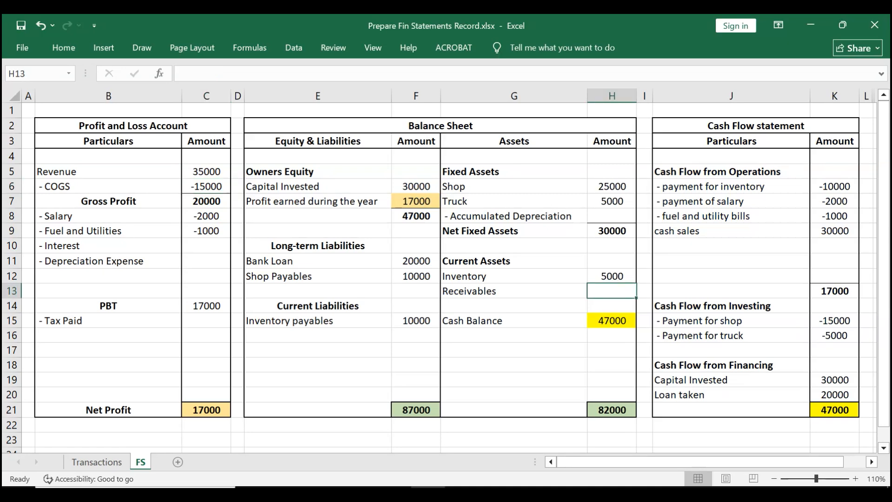
pyautogui.write('=5000')
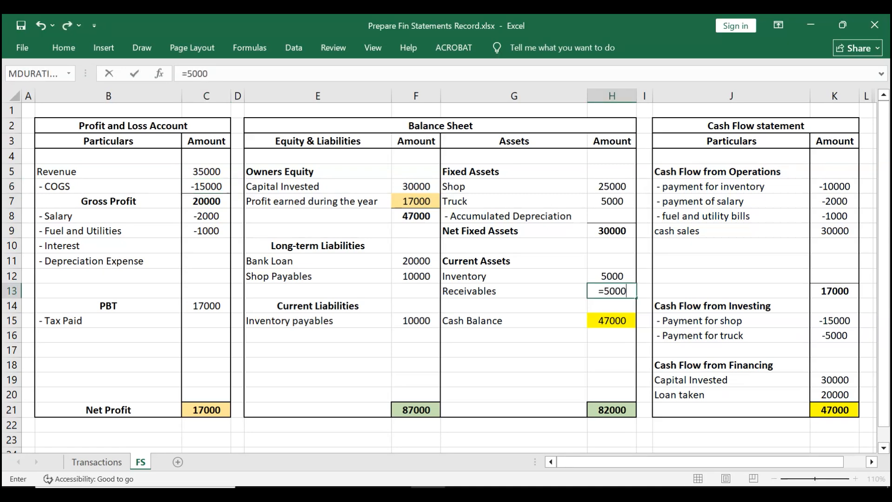
pyautogui.press('Return')
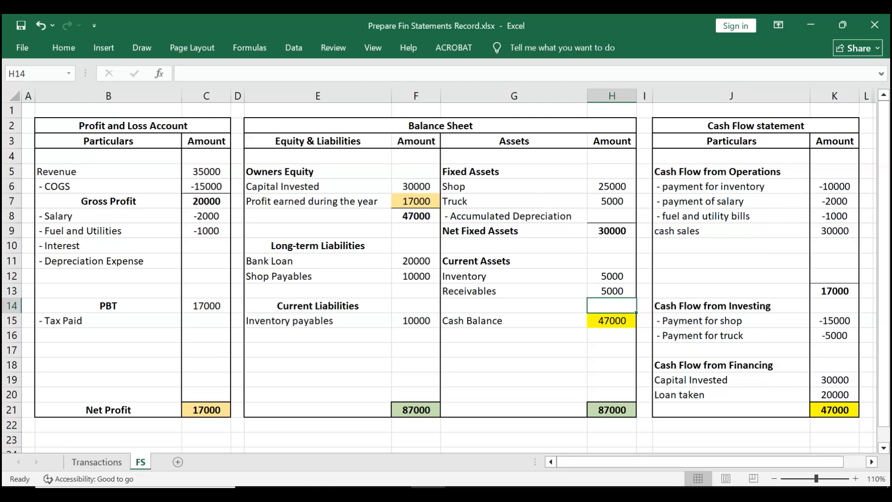
pyautogui.doubleClick(625, 276)
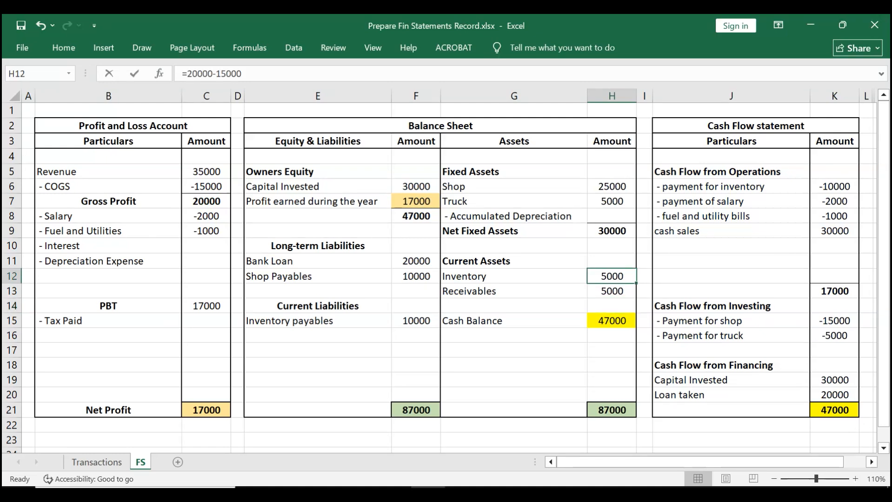
pyautogui.click(636, 276)
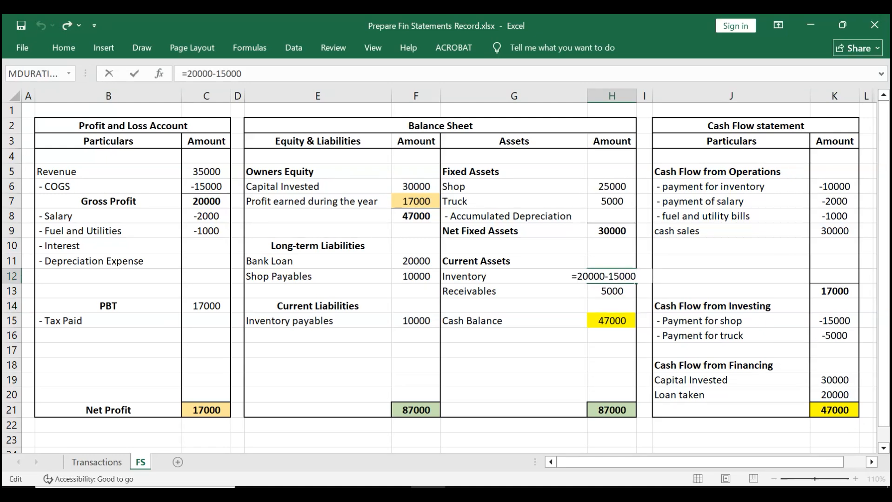
pyautogui.write('-2500')
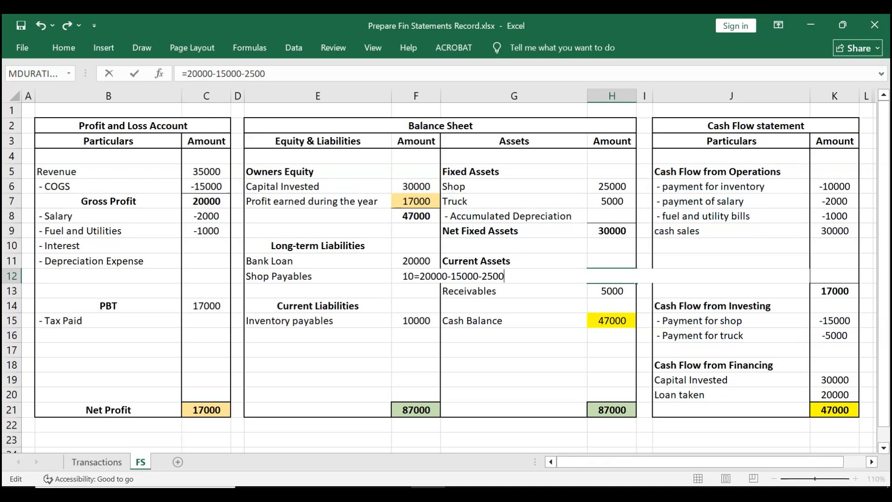
pyautogui.press('Return')
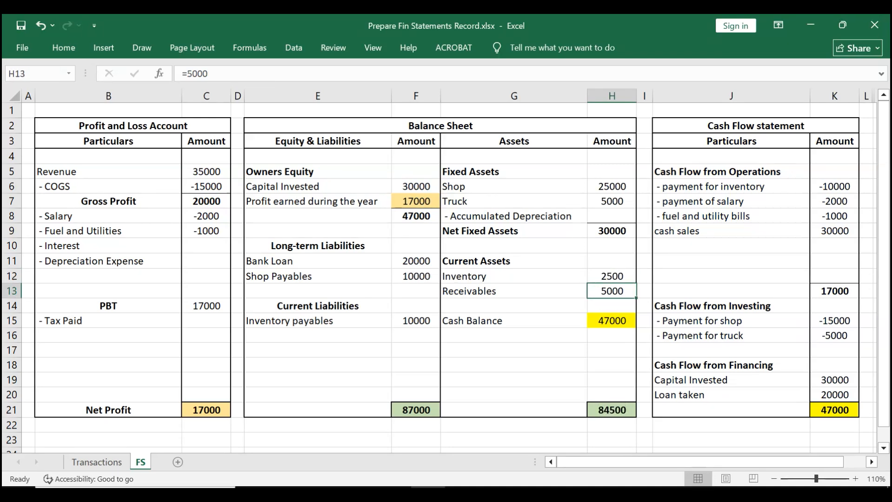
# Extend the COGS formula to =-15000-2500 and check the Inventory and Receivables amounts in the balance sheet.
pyautogui.doubleClick(215, 187)
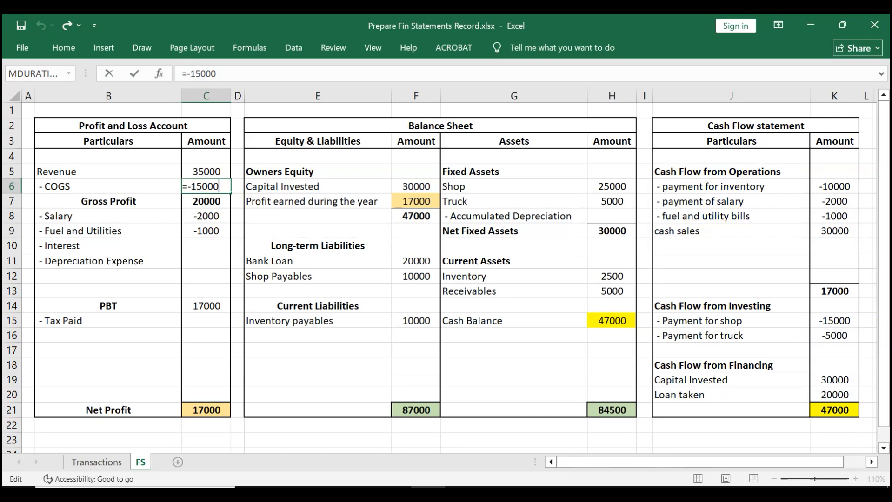
pyautogui.write('-2500')
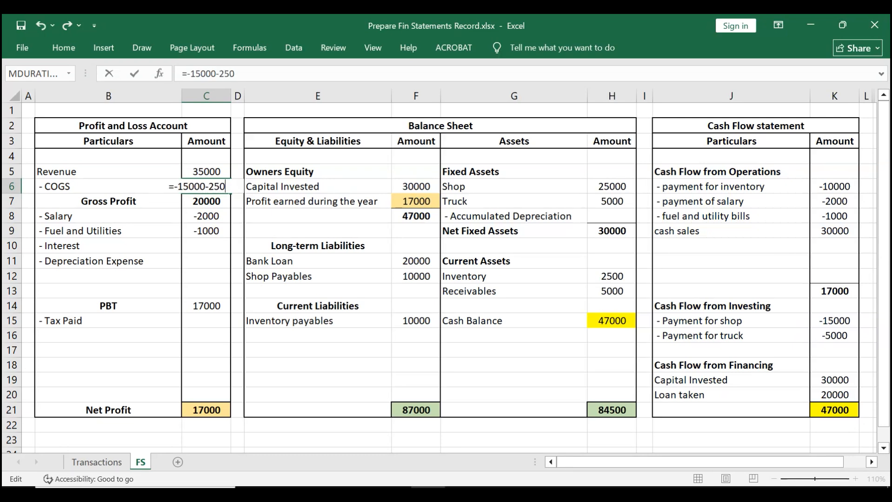
pyautogui.press('Return')
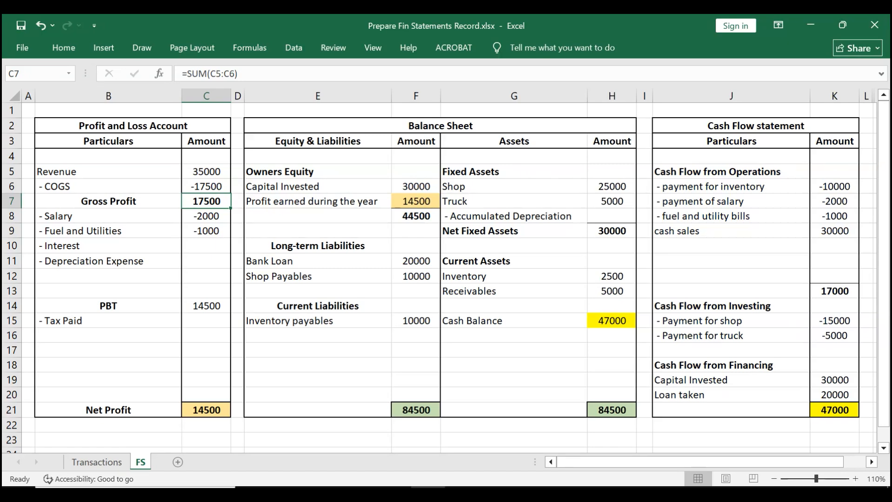
pyautogui.click(612, 276)
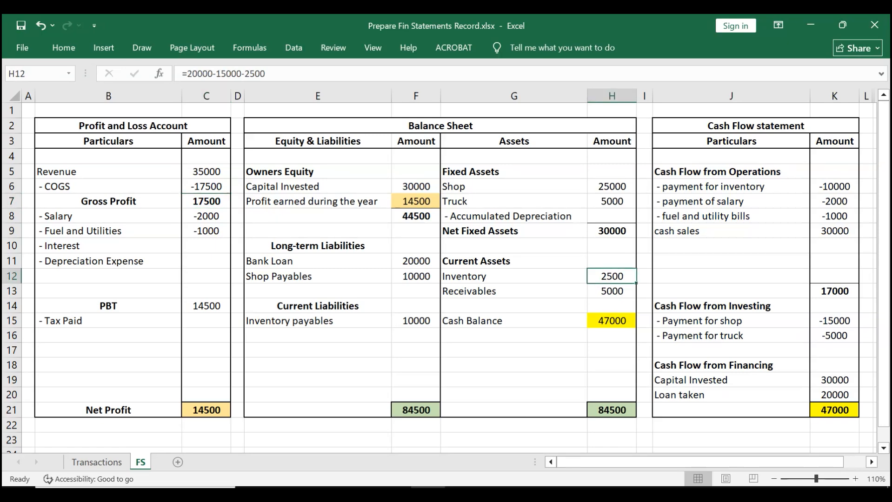
pyautogui.click(611, 291)
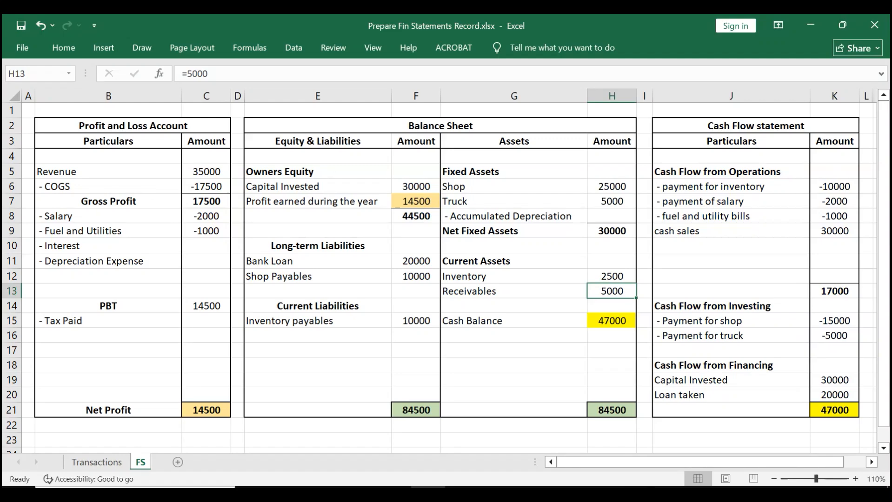
# Consult the loan interest entry in the transactions list and enter =-20000*0.06/12 as the Interest amount in the profit and loss account.
pyautogui.click(97, 462)
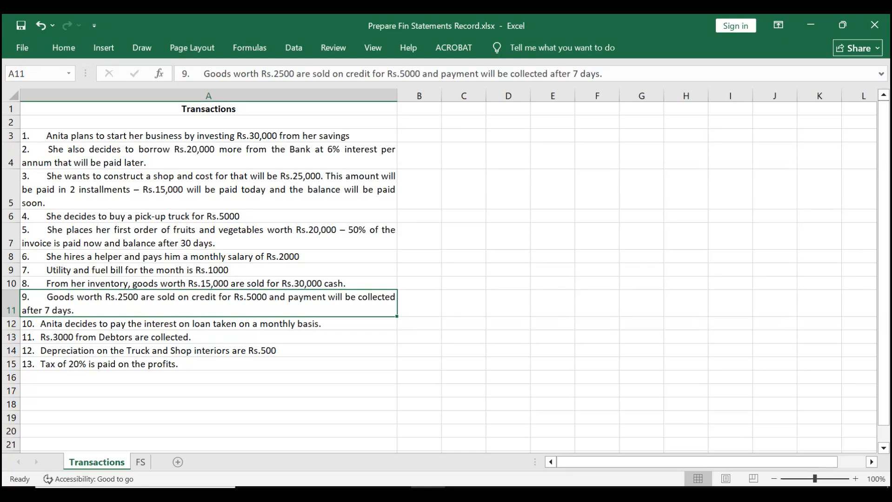
pyautogui.click(209, 325)
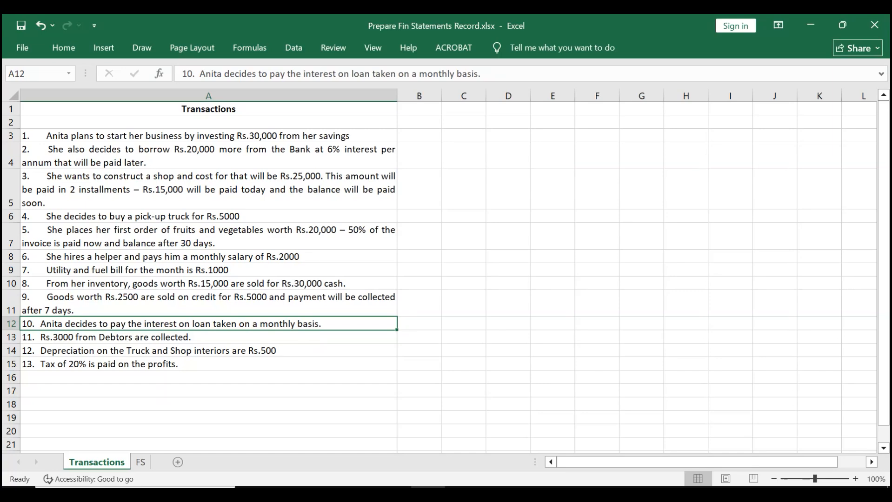
pyautogui.hotkey('ctrl', 'pagedown')
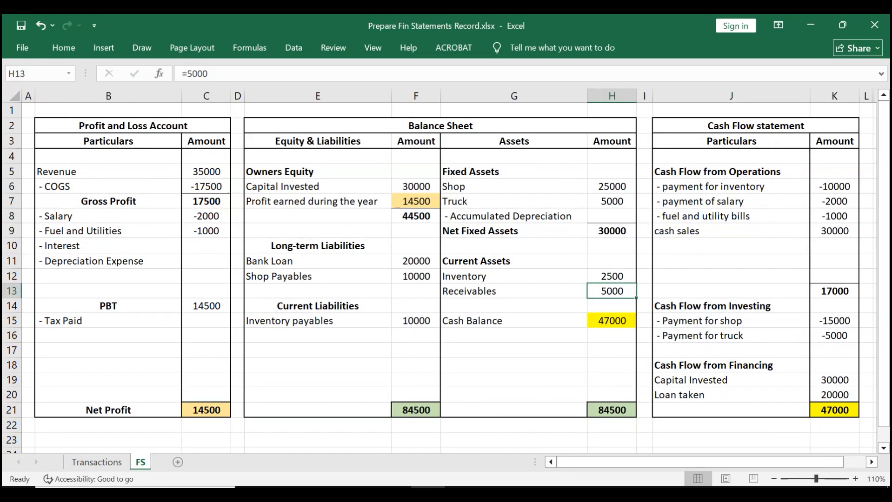
pyautogui.click(206, 246)
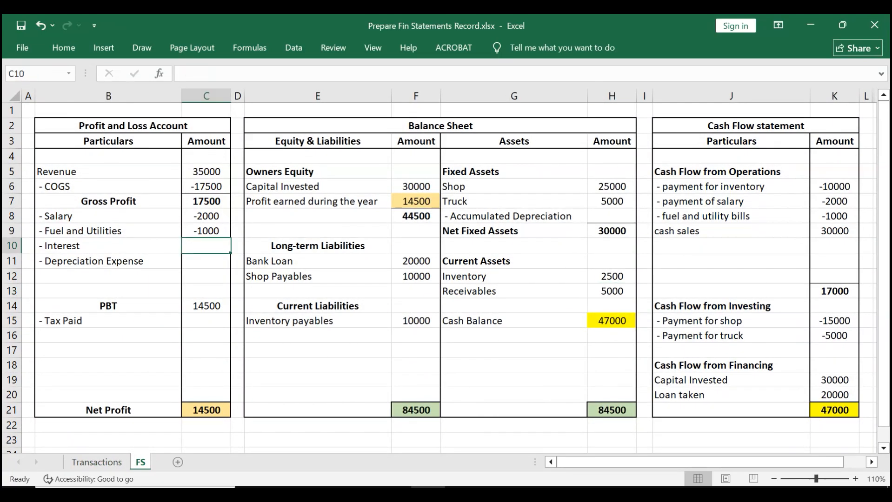
pyautogui.write('=-')
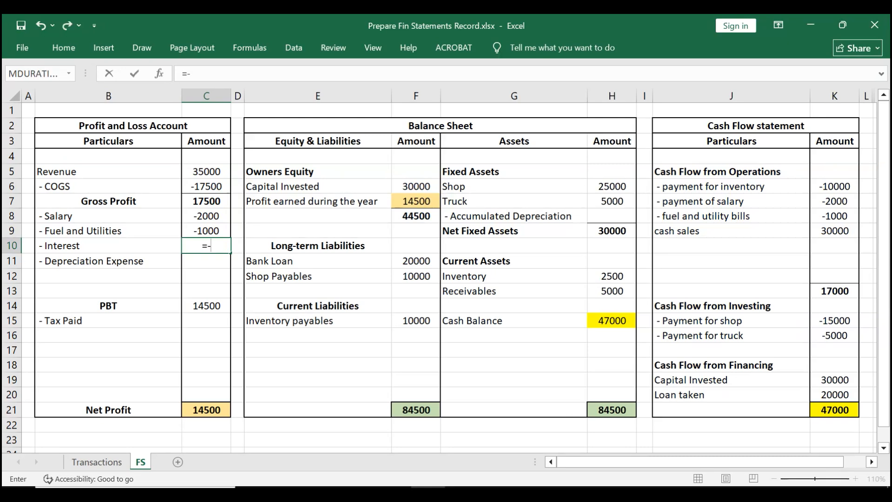
pyautogui.write('2')
pyautogui.write('00*')
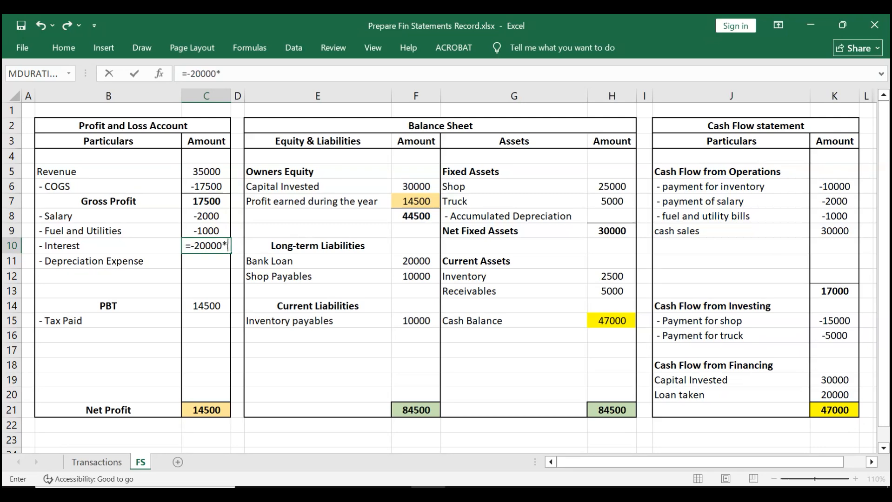
pyautogui.write('0.06')
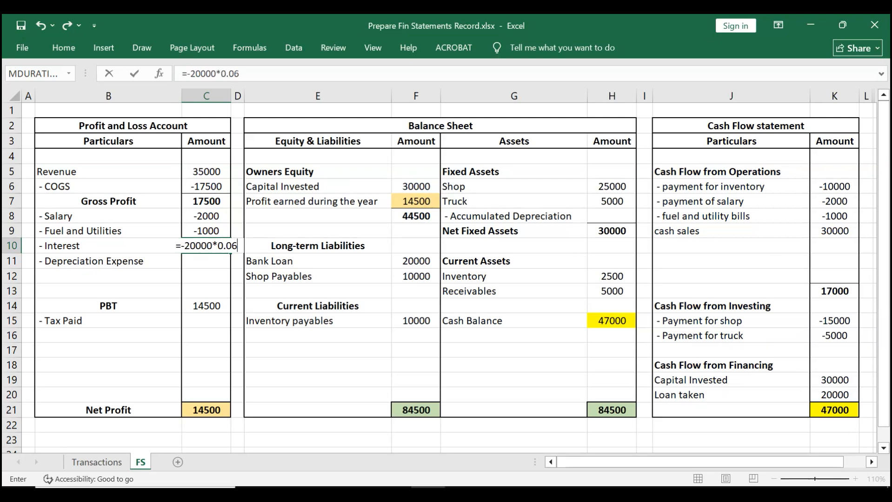
pyautogui.write('/12')
pyautogui.press('Return')
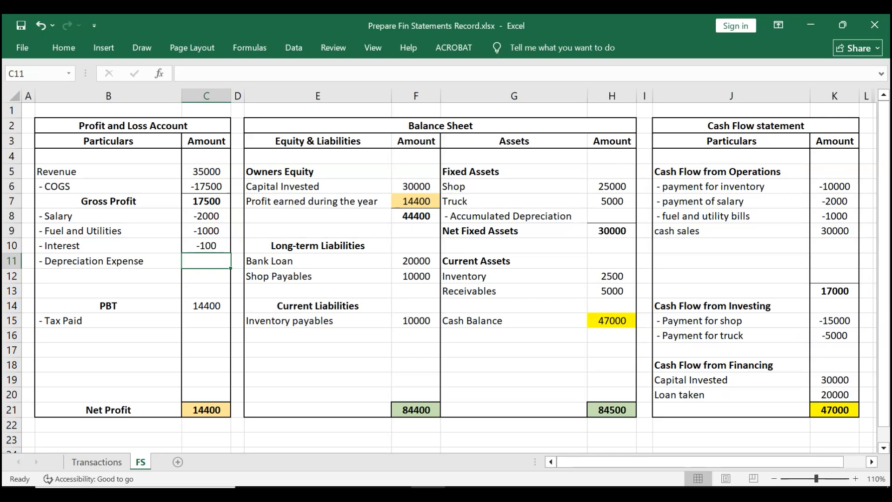
# Under Cash Flow from Operations, add an "- interest paid" line below cash sales with the amount =-100.
pyautogui.click(731, 246)
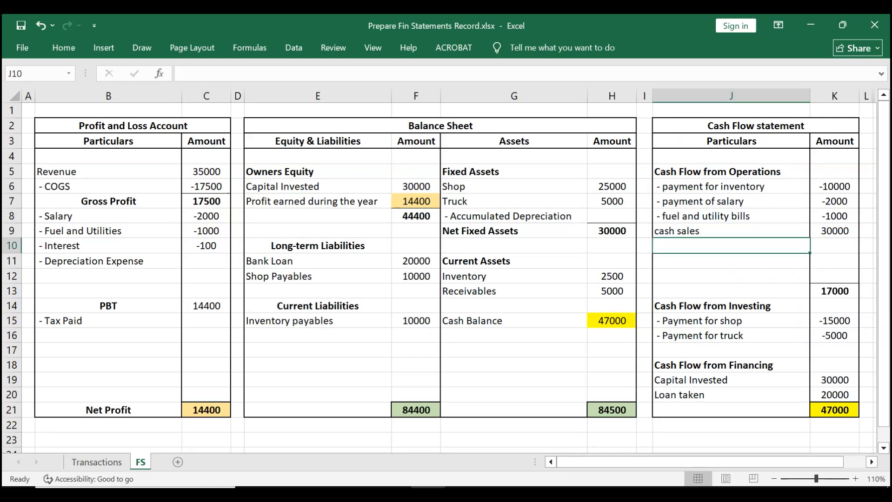
pyautogui.write('-')
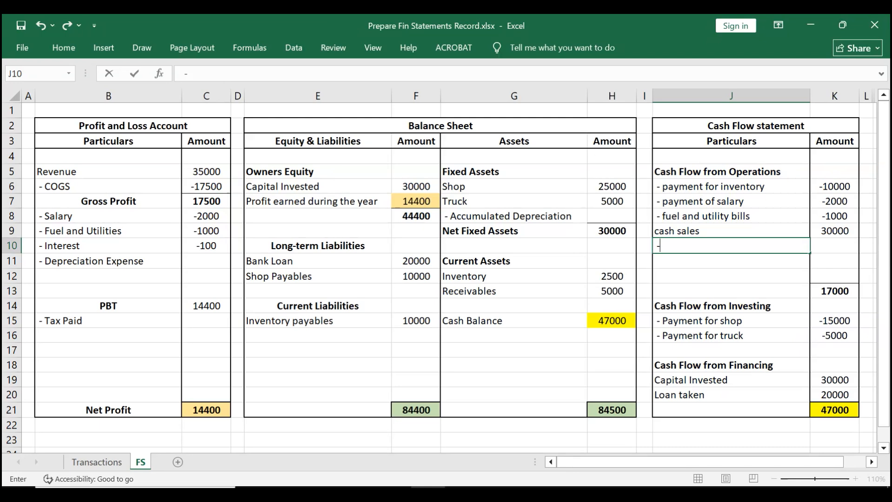
pyautogui.write(' interest paid')
pyautogui.click(835, 246)
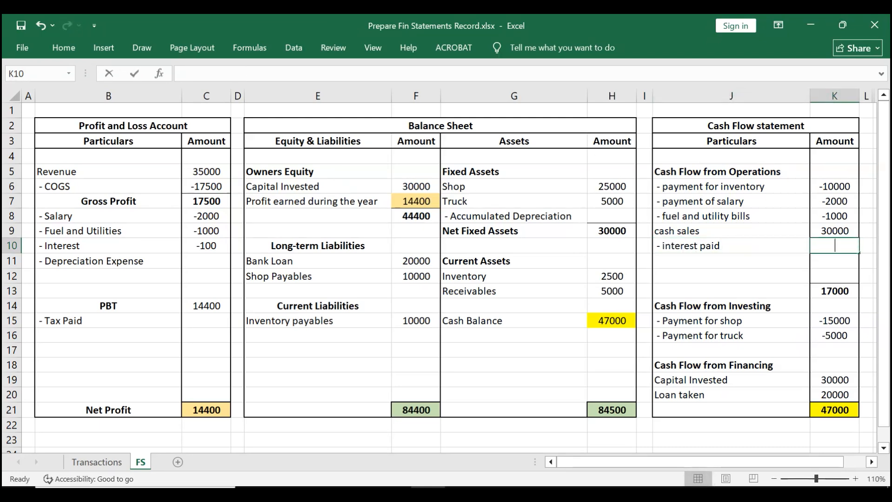
pyautogui.write('=-100')
pyautogui.press('Return')
pyautogui.press('Left')
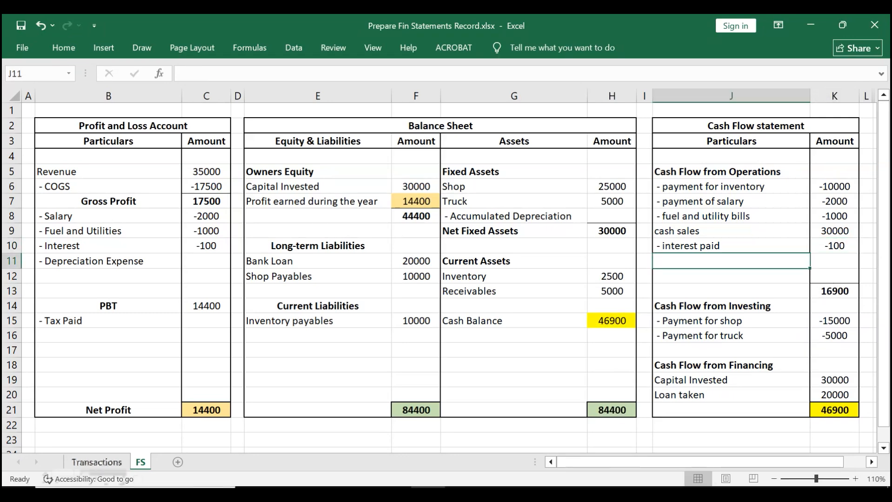
# Consult the debtors collection entry in the transactions list and extend the Receivables formula in the balance sheet to =5000-3000.
pyautogui.click(97, 462)
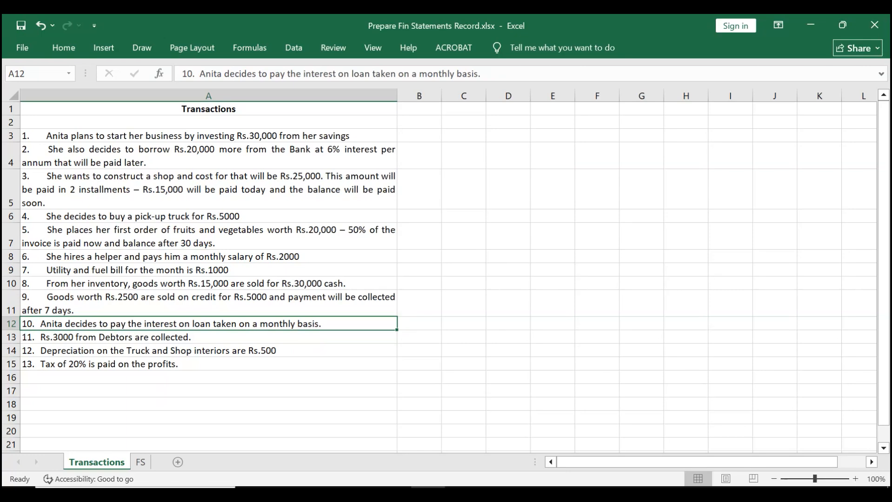
pyautogui.click(208, 338)
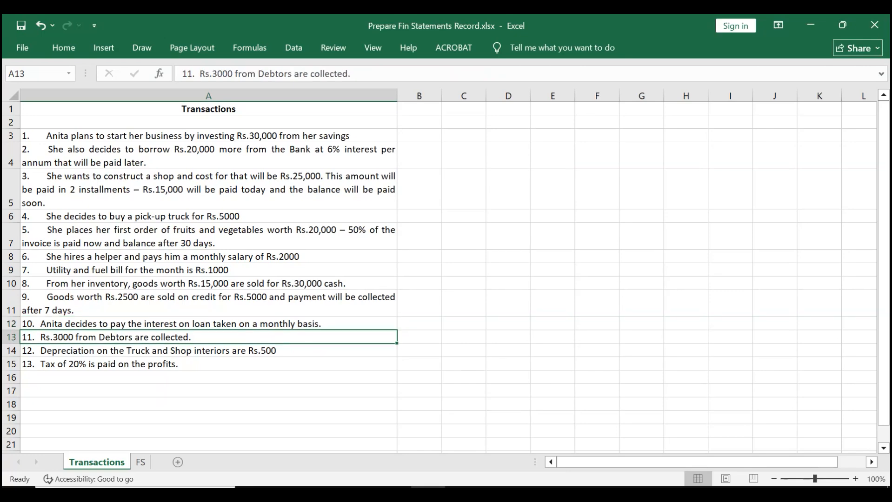
pyautogui.click(140, 462)
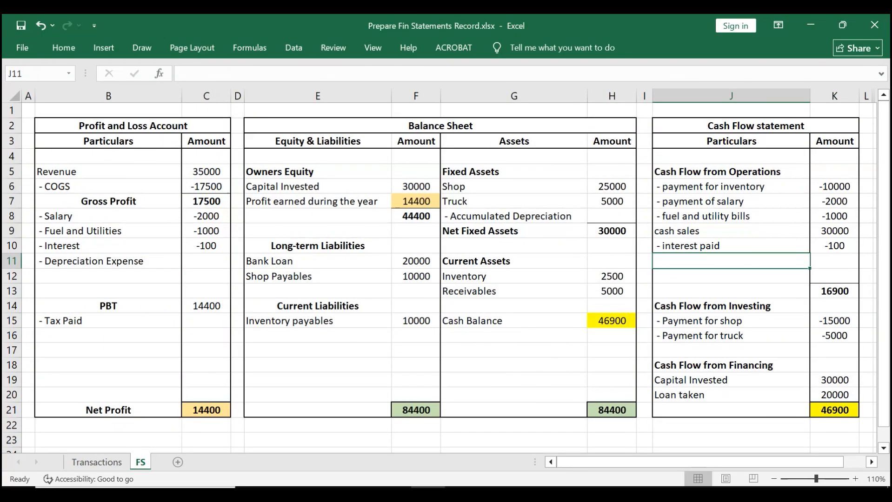
pyautogui.doubleClick(612, 291)
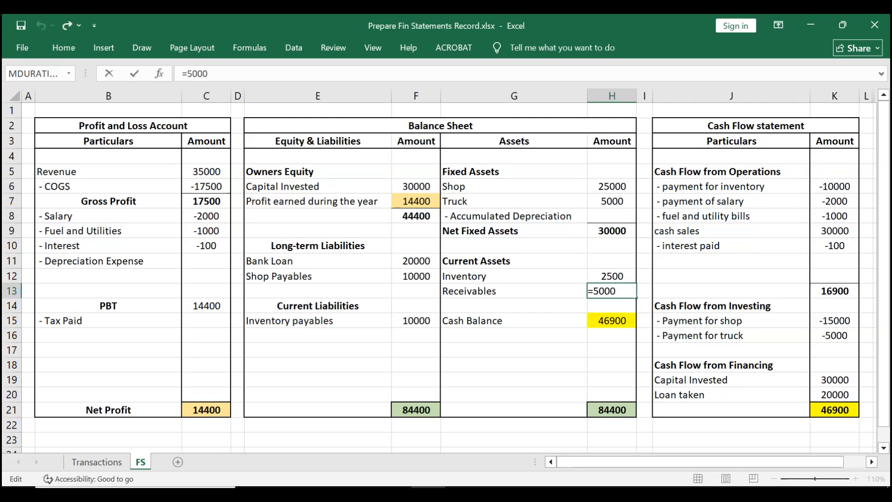
pyautogui.write('-3000')
pyautogui.press('Return')
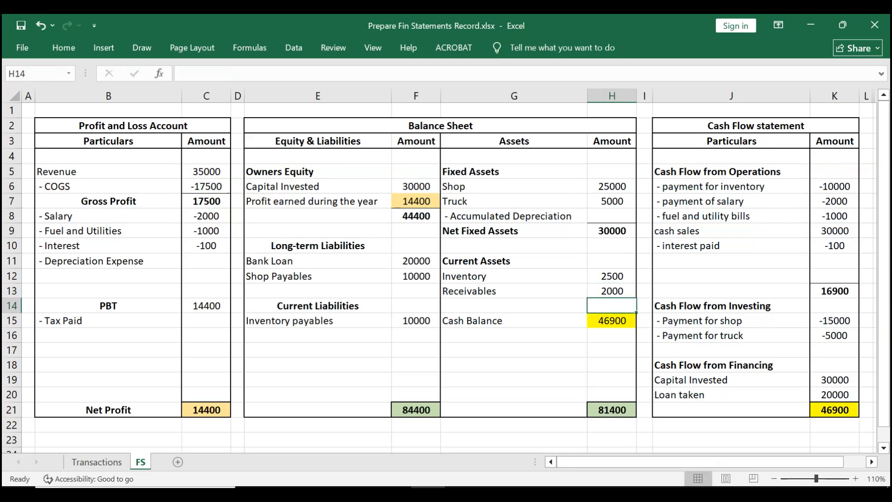
# Under Cash Flow from Operations, add a "collection from debtors" line below interest paid with the amount 3000.
pyautogui.click(732, 261)
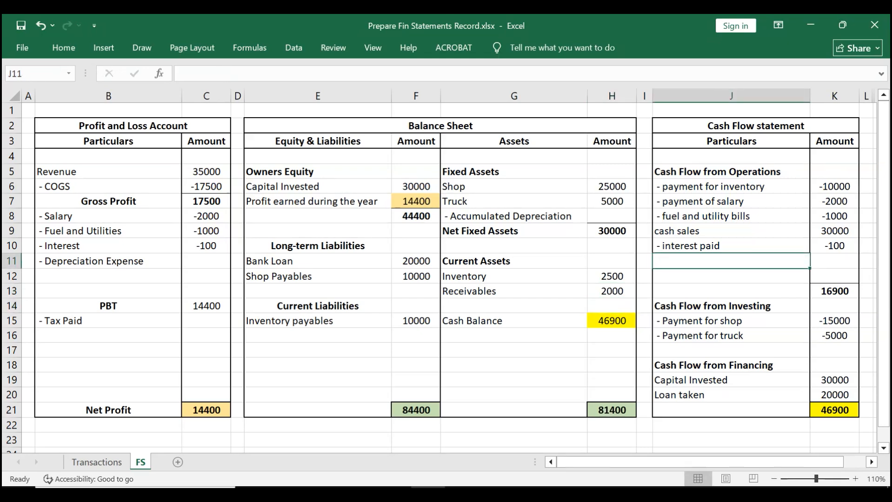
pyautogui.write('co')
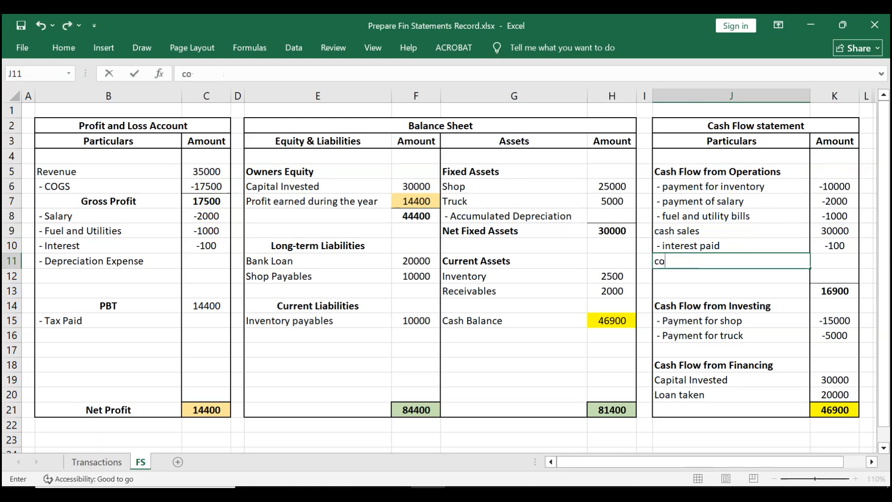
pyautogui.write('llection from ')
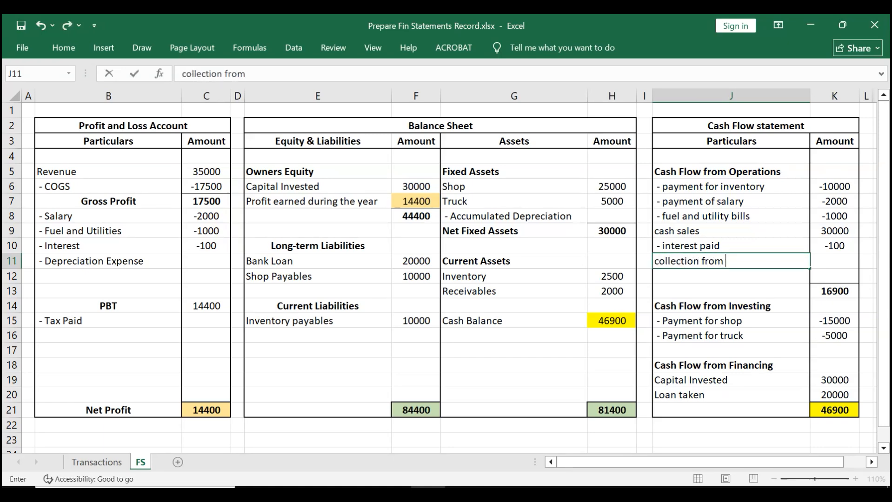
pyautogui.write('debtors')
pyautogui.press('Tab')
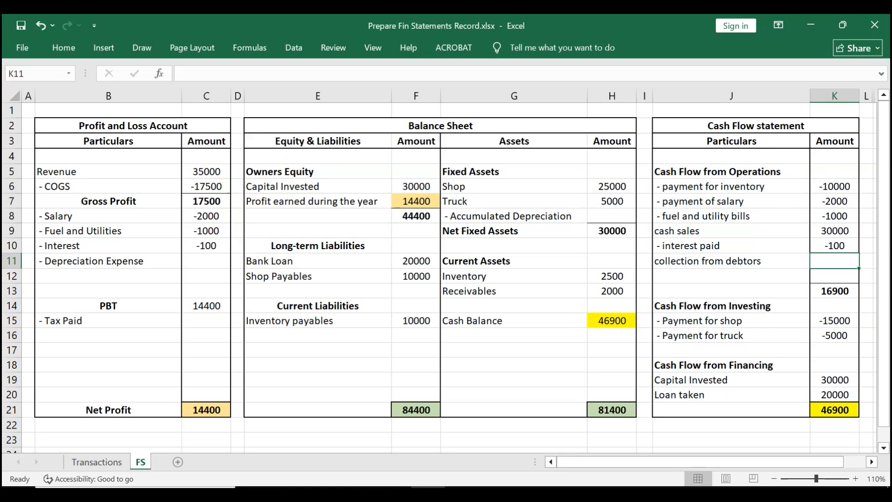
pyautogui.write('3000')
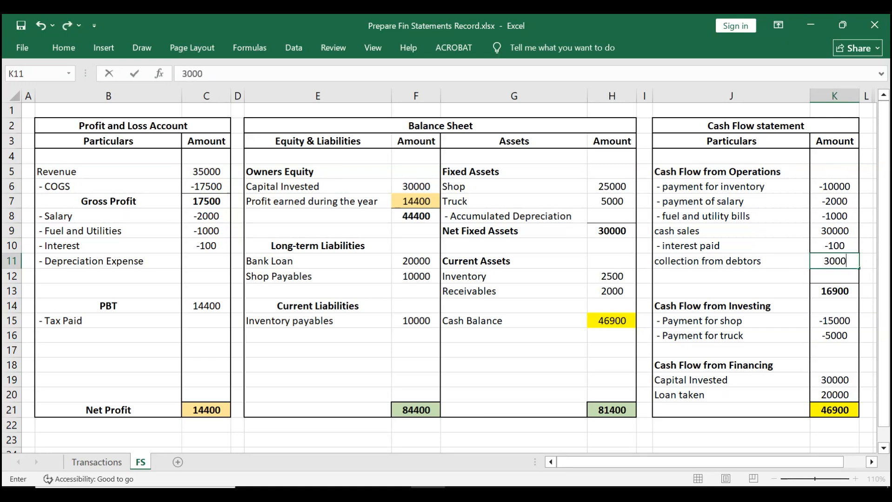
pyautogui.press('Return')
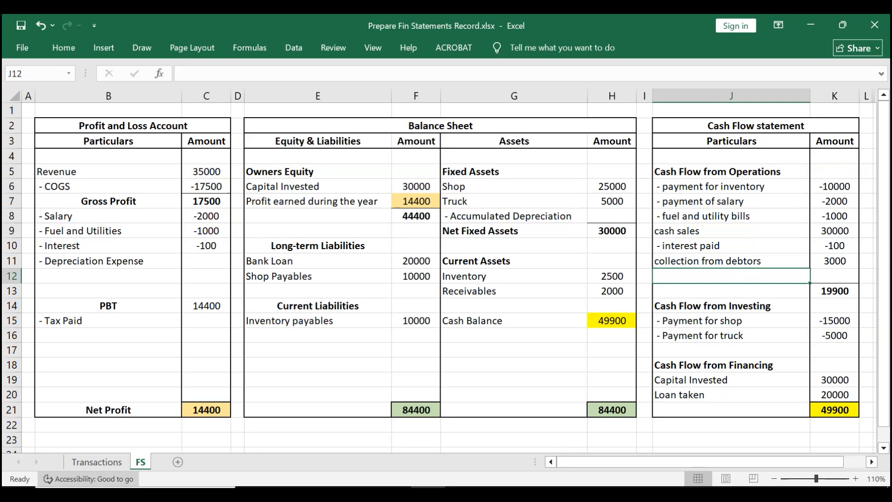
# Consult the depreciation entry in the transactions list and enter -500 as Accumulated Depreciation under Fixed Assets in the balance sheet.
pyautogui.click(97, 461)
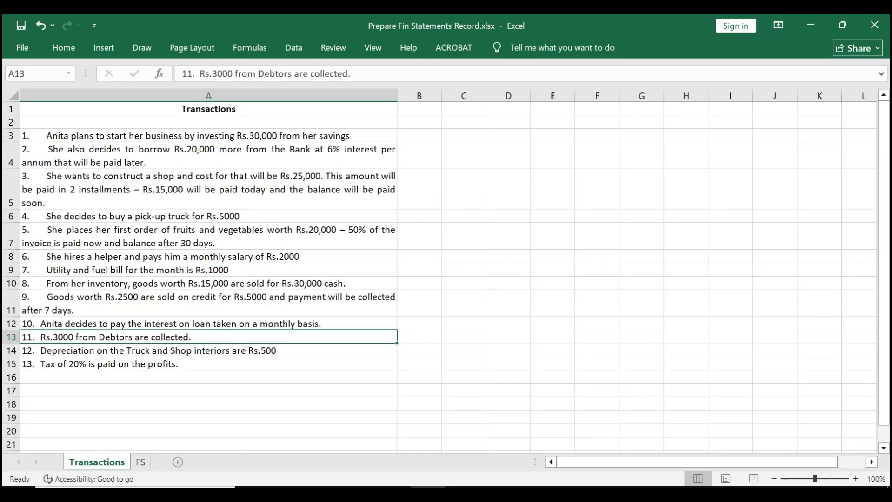
pyautogui.click(209, 350)
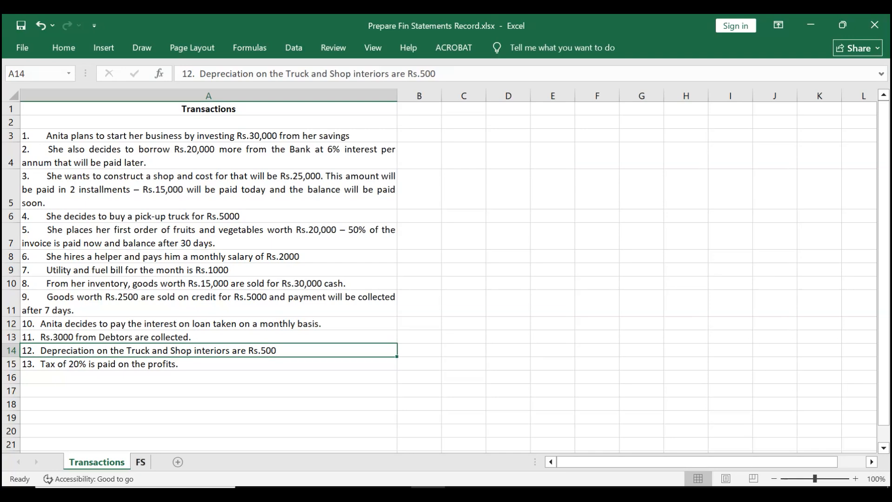
pyautogui.click(140, 462)
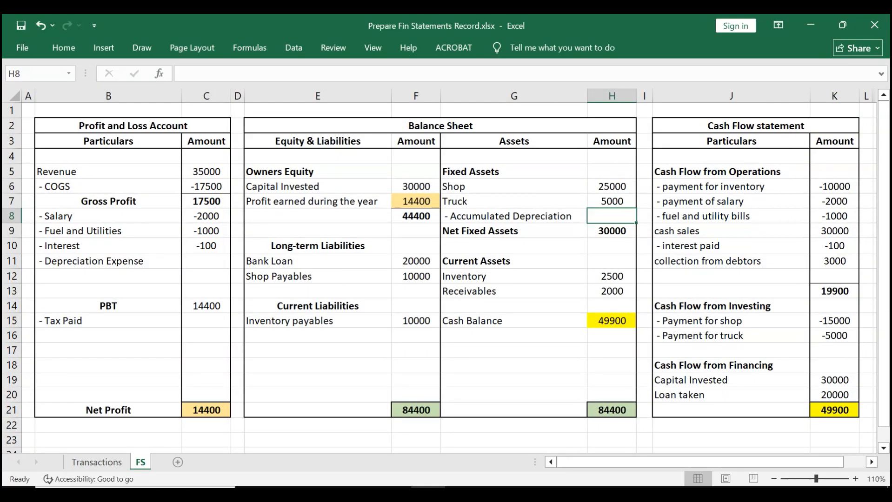
pyautogui.write('-')
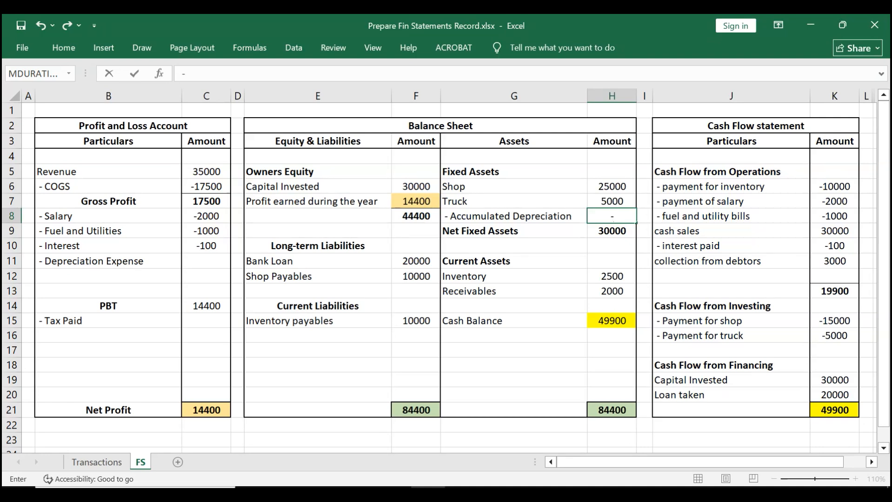
pyautogui.write('500')
pyautogui.press('Return')
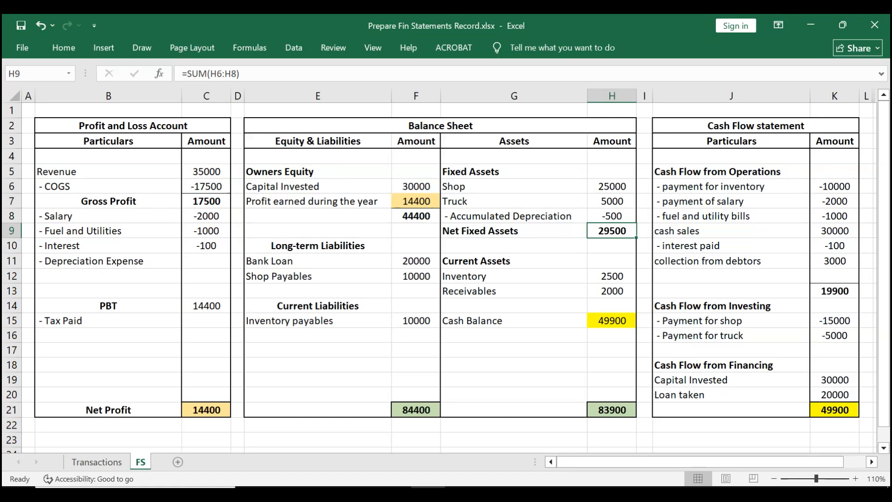
pyautogui.press('Up')
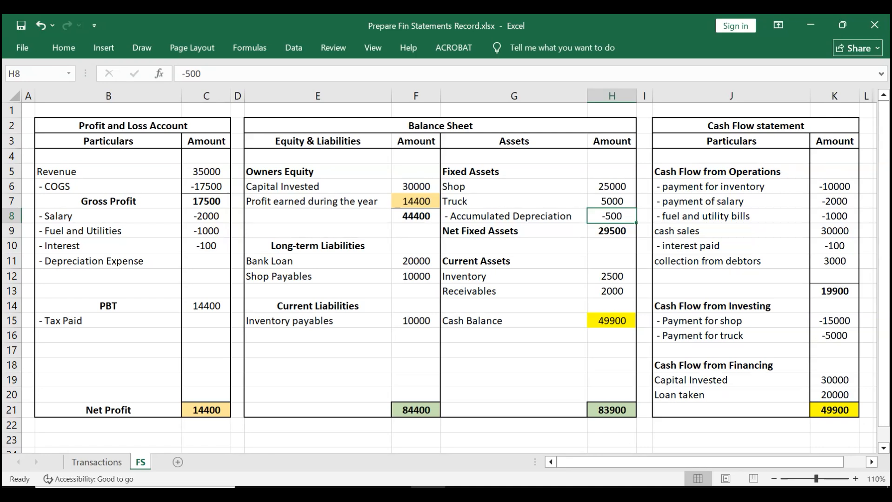
# Enter -500 as the Depreciation Expense amount in the profit and loss account.
pyautogui.click(206, 261)
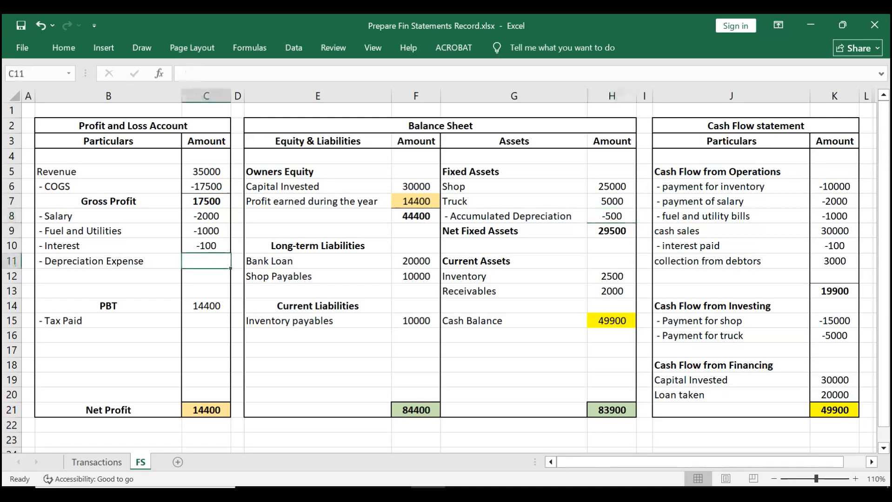
pyautogui.write('-500')
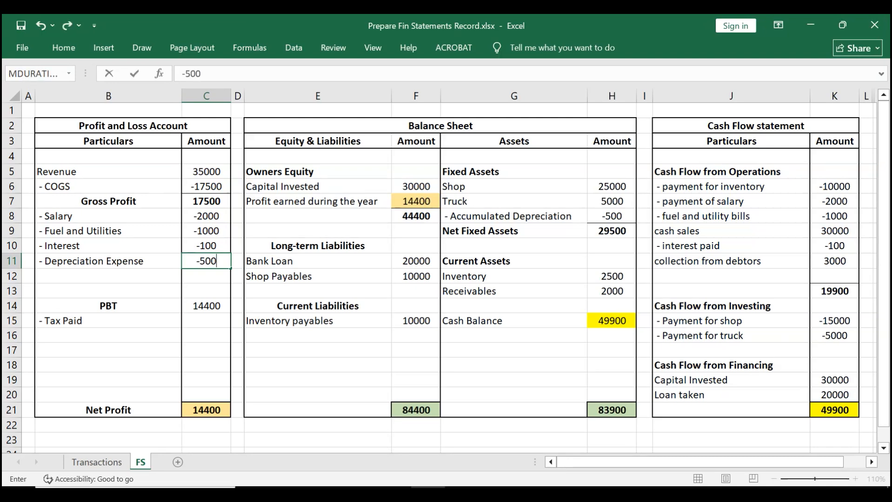
pyautogui.press('Return')
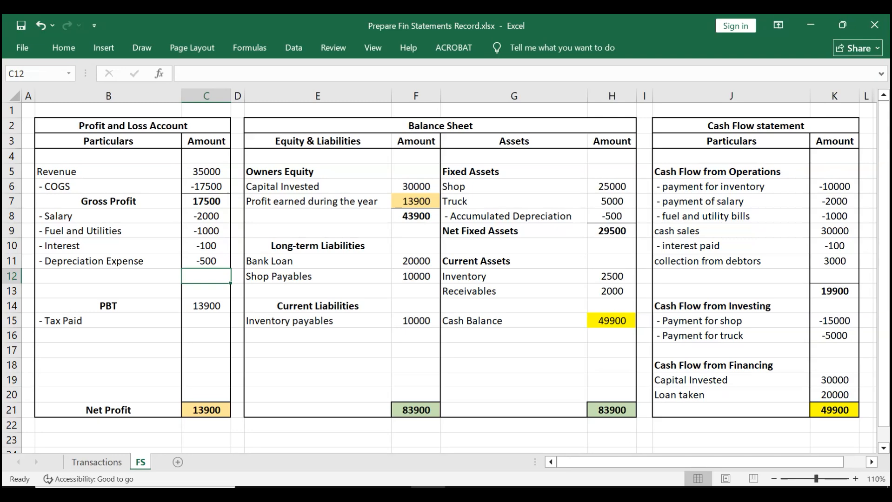
# Consult the tax entry in the transactions list and calculate Tax Paid in the profit and loss account as =-0.2*C14, based on PBT.
pyautogui.click(97, 462)
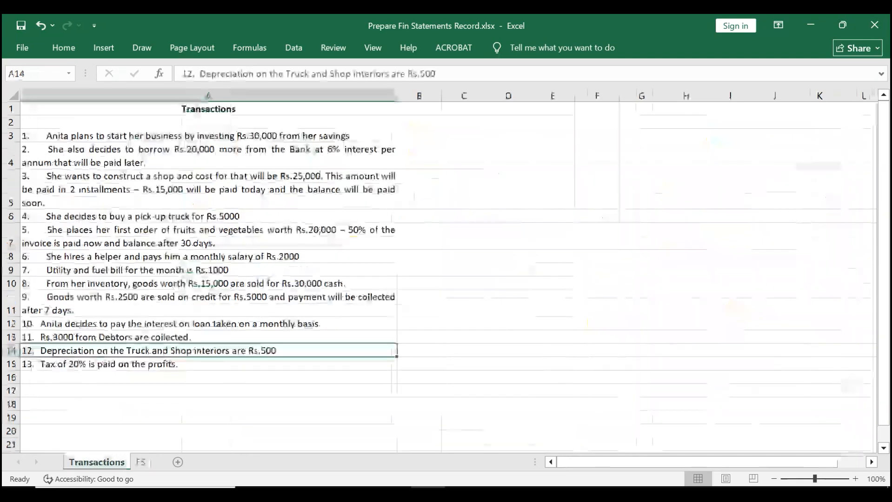
pyautogui.click(140, 364)
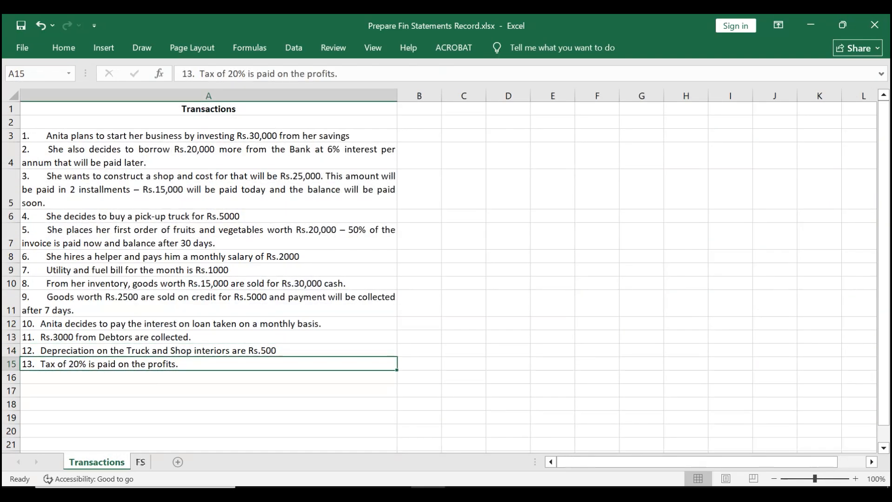
pyautogui.click(140, 462)
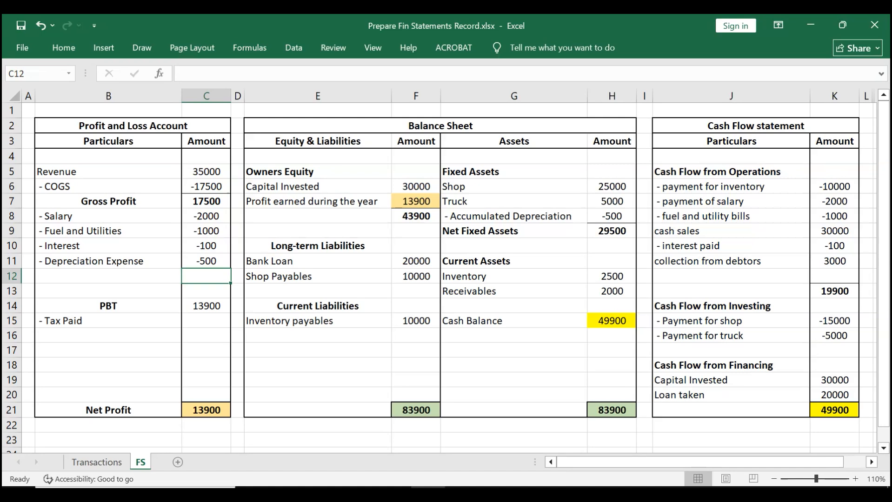
pyautogui.doubleClick(219, 306)
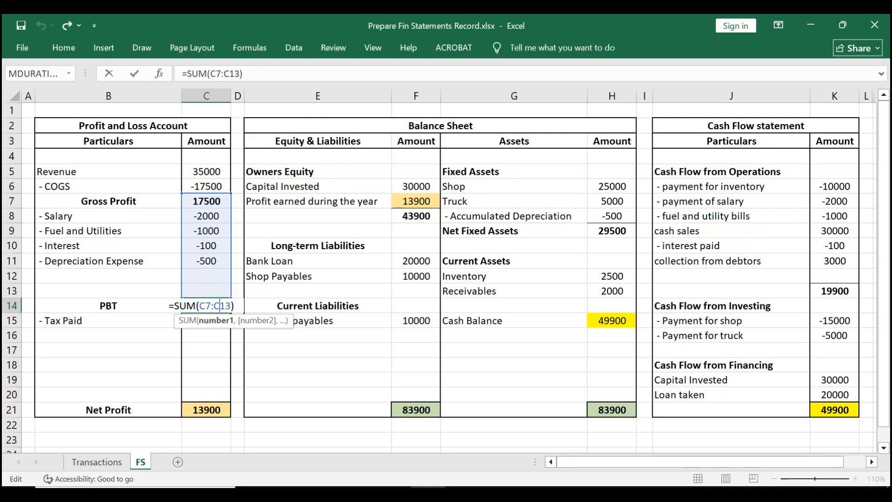
pyautogui.press('Escape')
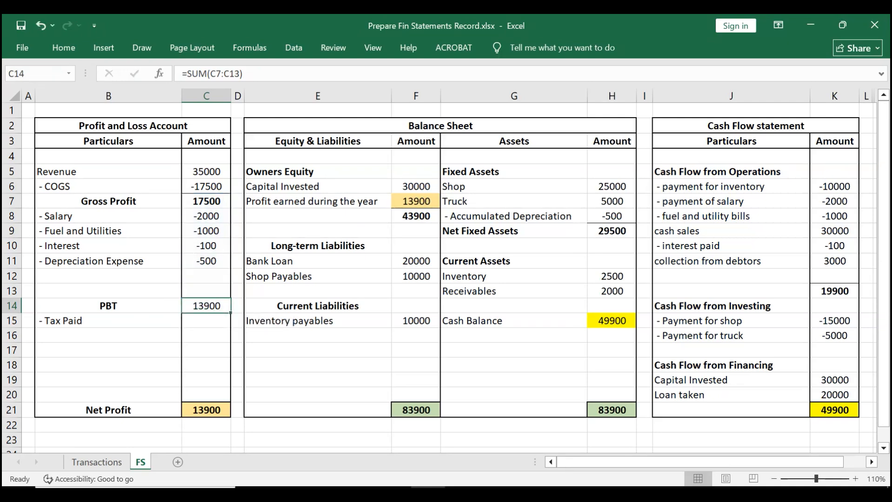
pyautogui.press('Down')
pyautogui.write('=-')
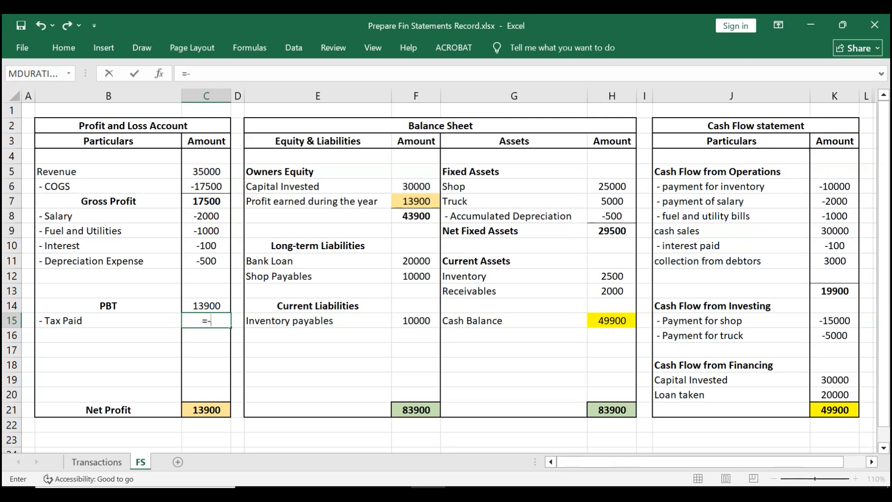
pyautogui.write('0.2*')
pyautogui.press('Up')
pyautogui.press('Return')
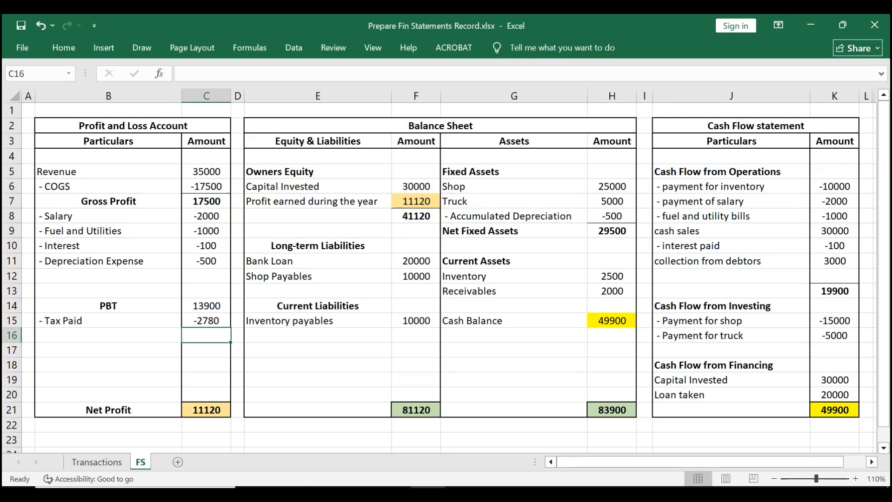
# Under Cash Flow from Operations, add a "- taxes paid" line below collection from debtors with the amount -2780.
pyautogui.click(731, 276)
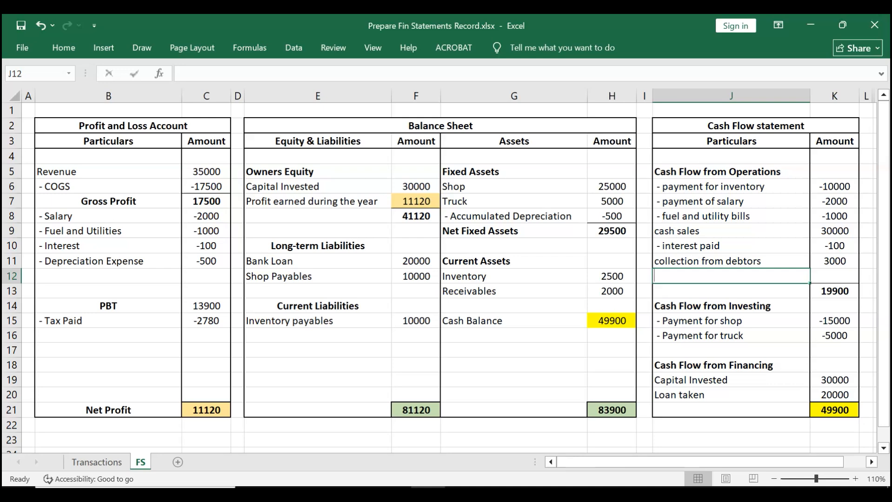
pyautogui.write('- taxes paid')
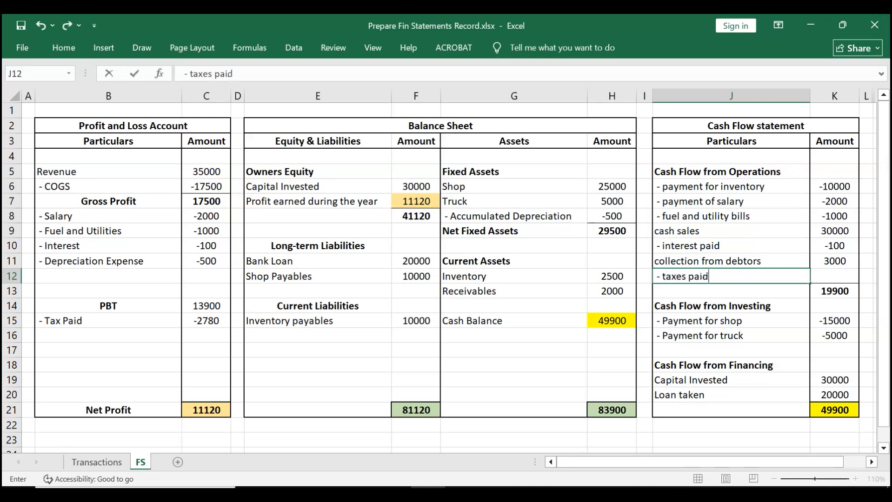
pyautogui.press('Tab')
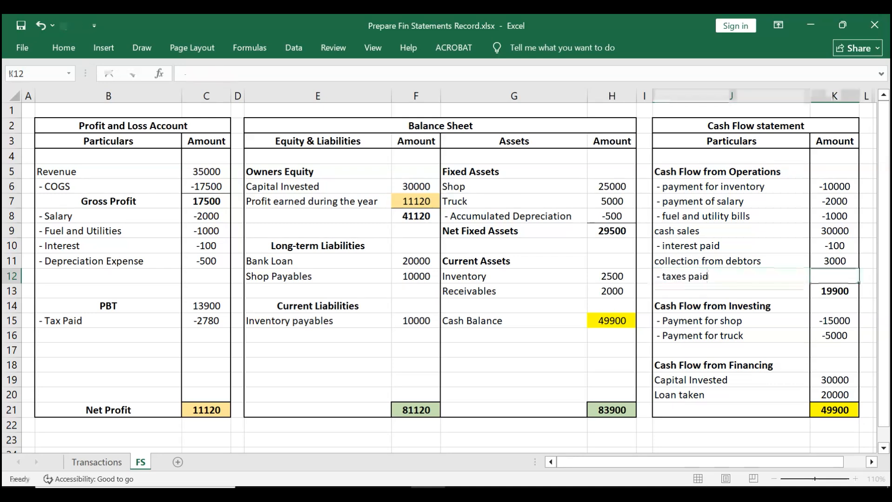
pyautogui.write('-2780')
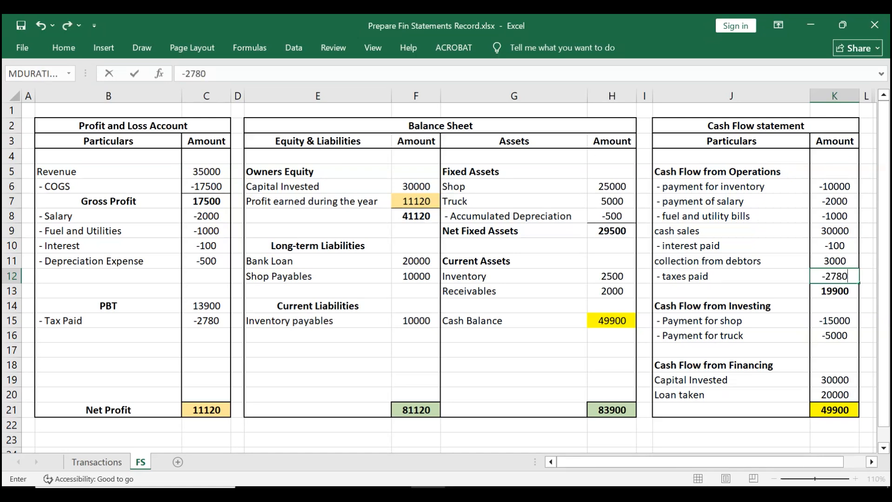
pyautogui.press('Return')
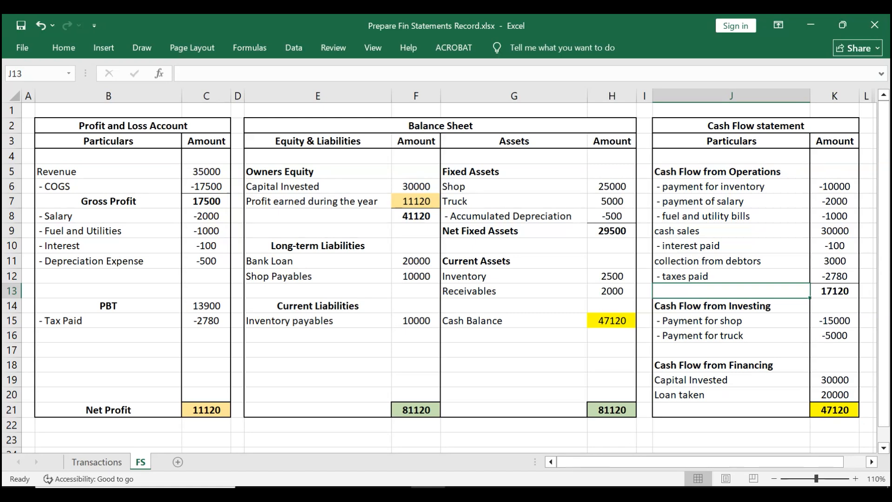
# Check the formulas behind net profit, profit earned during the year, both balance sheet totals, the cash flow total and the cash balance.
pyautogui.click(206, 410)
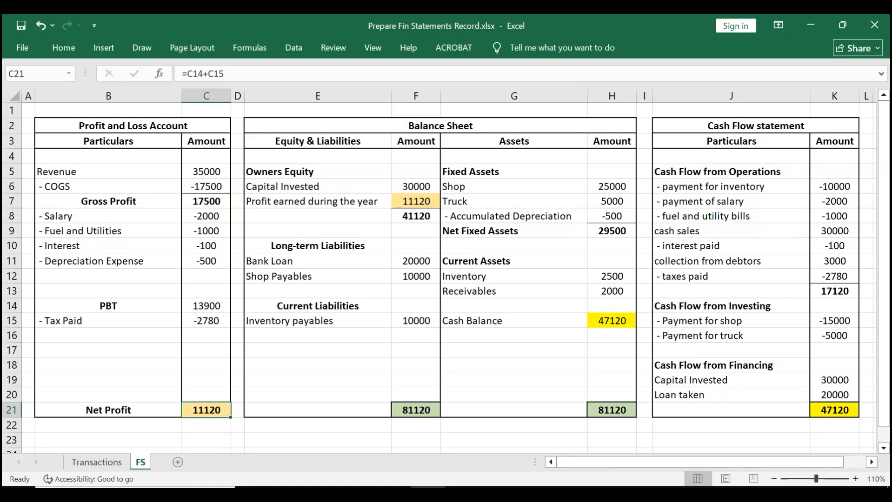
pyautogui.click(416, 202)
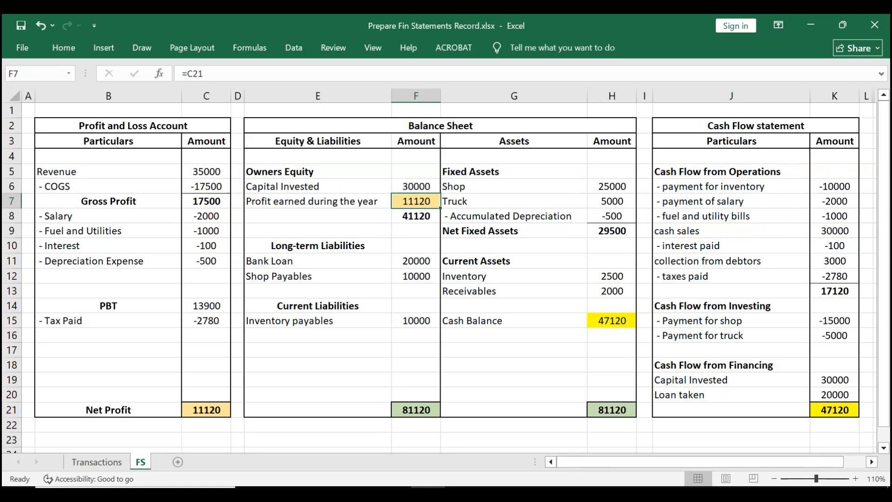
pyautogui.click(416, 411)
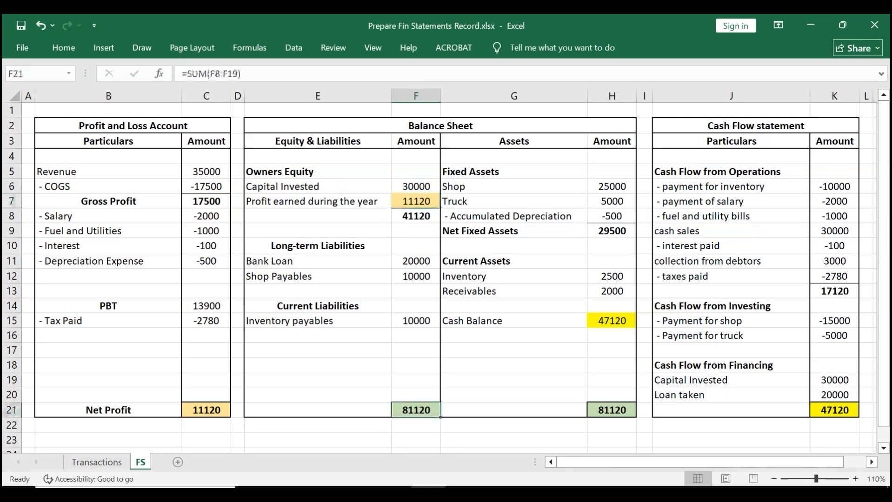
pyautogui.click(612, 410)
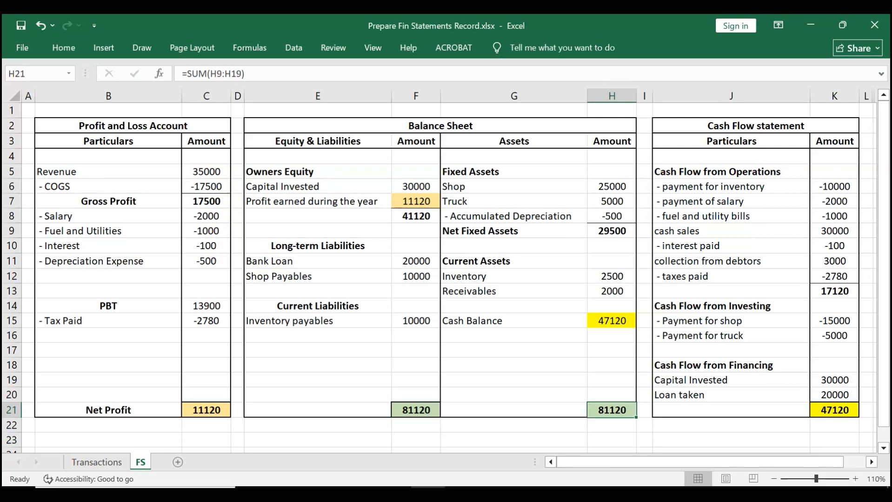
pyautogui.click(834, 410)
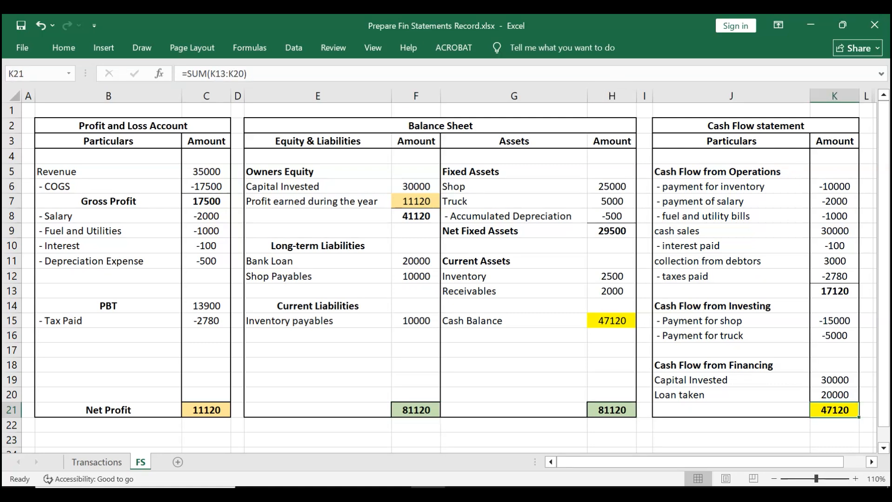
pyautogui.click(611, 321)
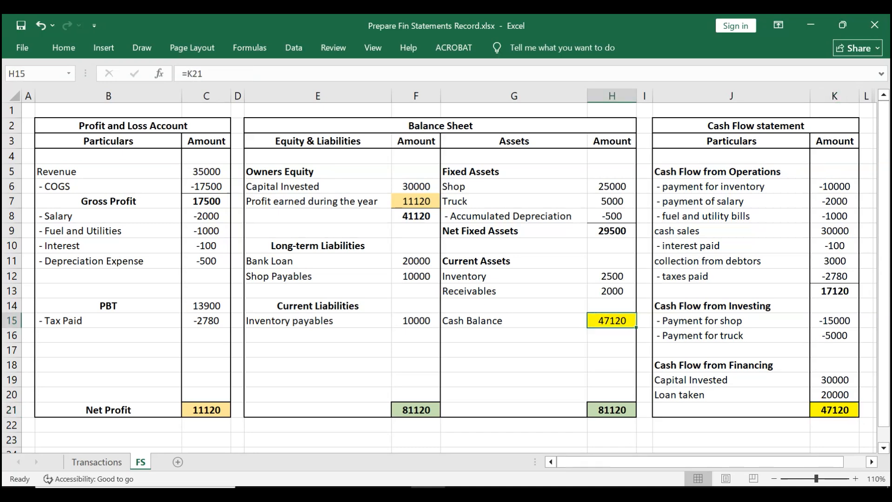